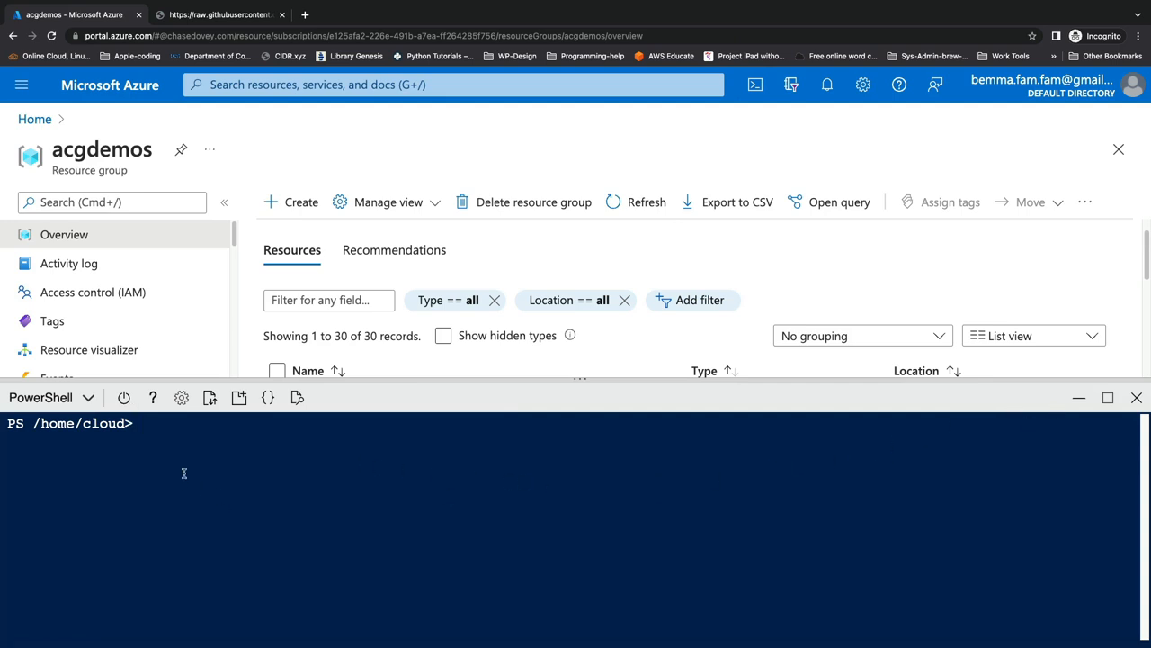
{"action": "type", "text": "$rg = \"rgname\""}
{"action": "key", "text": "BackSpace"}
{"action": "key", "text": "BackSpace"}
{"action": "key", "text": "BackSpace"}
{"action": "key", "text": "BackSpace"}
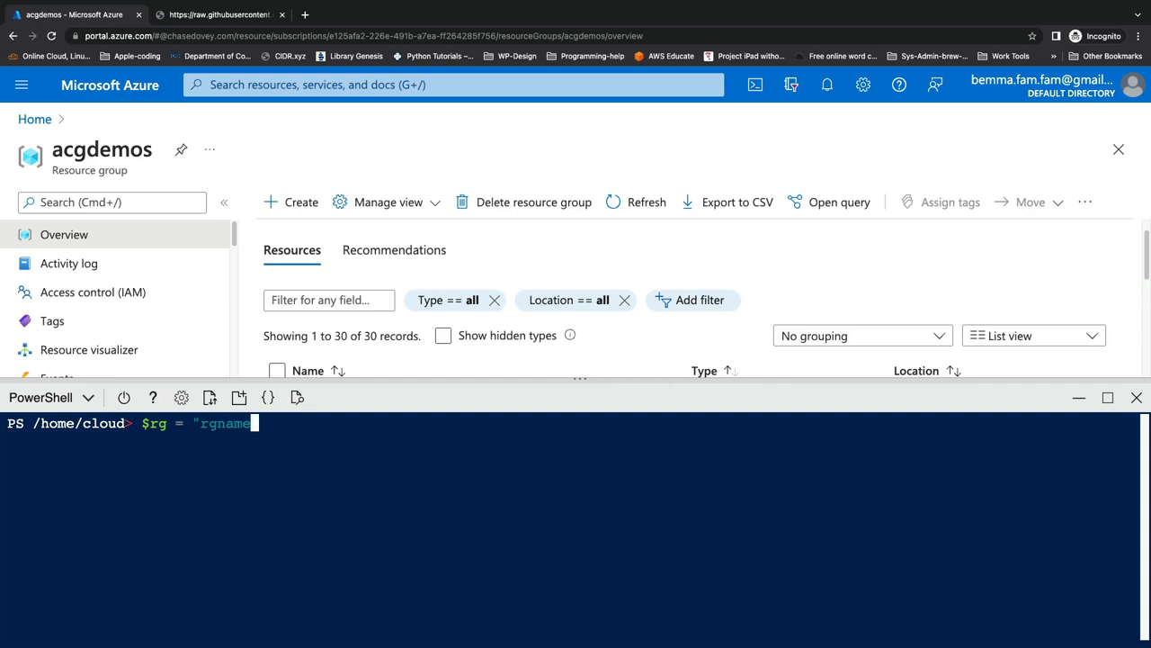
{"action": "key", "text": "BackSpace"}
{"action": "key", "text": "BackSpace"}
{"action": "key", "text": "BackSpace"}
{"action": "key", "text": "BackSpace"}
{"action": "key", "text": "BackSpace"}
{"action": "key", "text": "BackSpace"}
{"action": "key", "text": "BackSpace"}
{"action": "key", "text": "BackSpace"}
{"action": "key", "text": "BackSpace"}
{"action": "key", "text": "BackSpace"}
{"action": "type", "text": "$loc"}
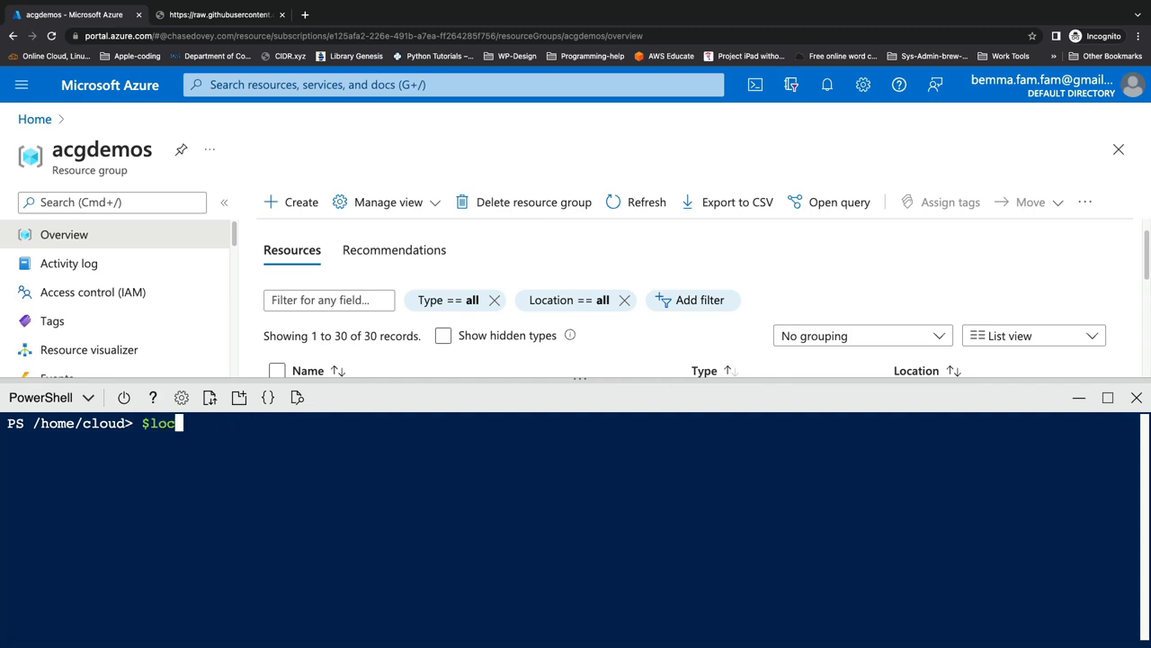
{"action": "type", "text": "ation = \"eastus\""}
{"action": "key", "text": "BackSpace"}
{"action": "key", "text": "BackSpace"}
{"action": "key", "text": "BackSpace"}
{"action": "key", "text": "BackSpace"}
{"action": "key", "text": "BackSpace"}
{"action": "key", "text": "BackSpace"}
{"action": "key", "text": "BackSpace"}
{"action": "key", "text": "BackSpace"}
{"action": "key", "text": "BackSpace"}
{"action": "key", "text": "BackSpace"}
{"action": "key", "text": "BackSpace"}
{"action": "key", "text": "BackSpace"}
{"action": "key", "text": "BackSpace"}
{"action": "key", "text": "BackSpace"}
{"action": "key", "text": "BackSpace"}
{"action": "key", "text": "BackSpace"}
{"action": "key", "text": "BackSpace"}
{"action": "key", "text": "BackSpace"}
{"action": "key", "text": "BackSpace"}
{"action": "key", "text": "BackSpace"}
Step: Filter the acgdemos resources by hub and open the cake-hub-nsg-01 network security group
{"action": "left_click", "coordinate": [1078, 397]}
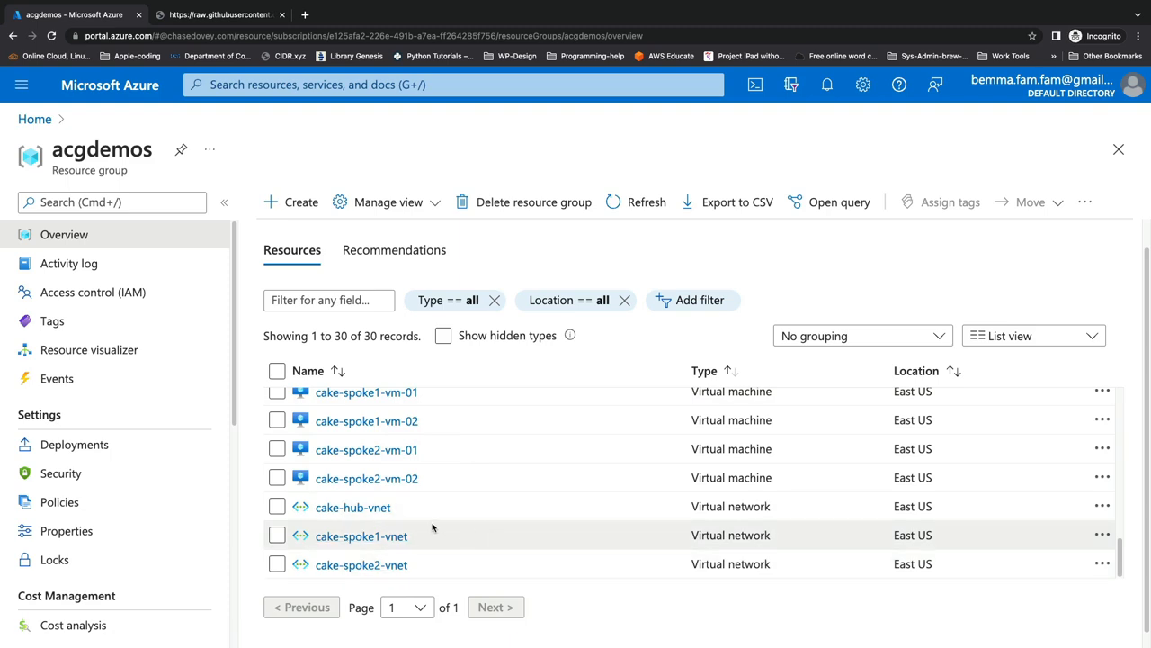
{"action": "scroll", "coordinate": [501, 465], "scroll_direction": "up", "scroll_amount": 2}
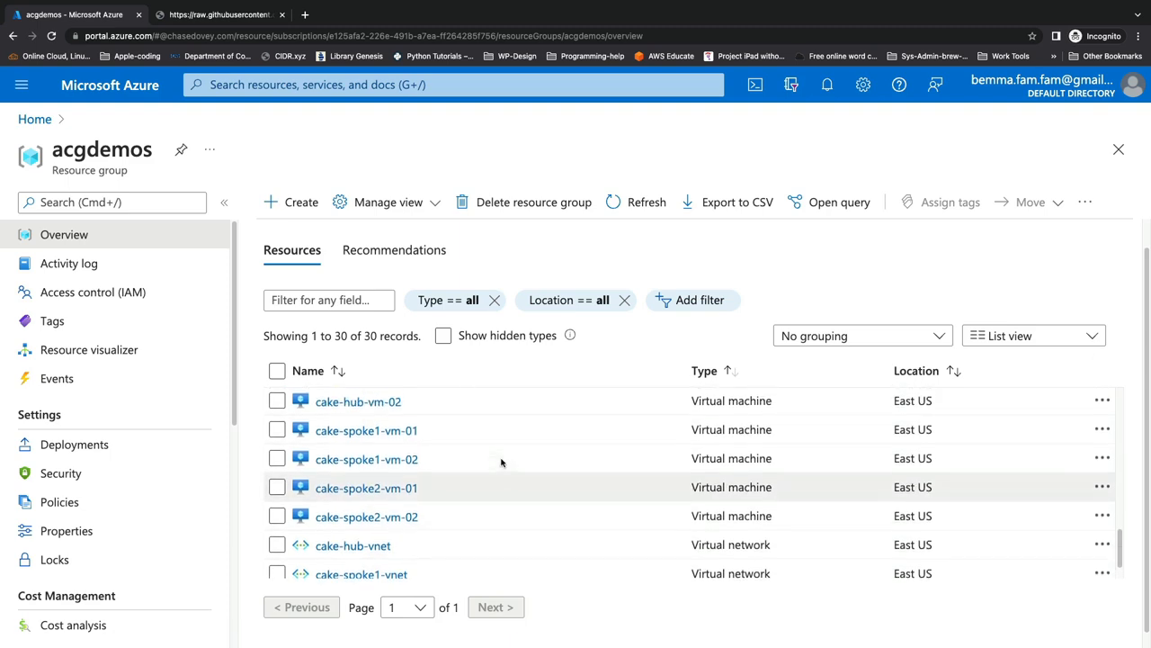
{"action": "scroll", "coordinate": [501, 462], "scroll_direction": "down", "scroll_amount": 2}
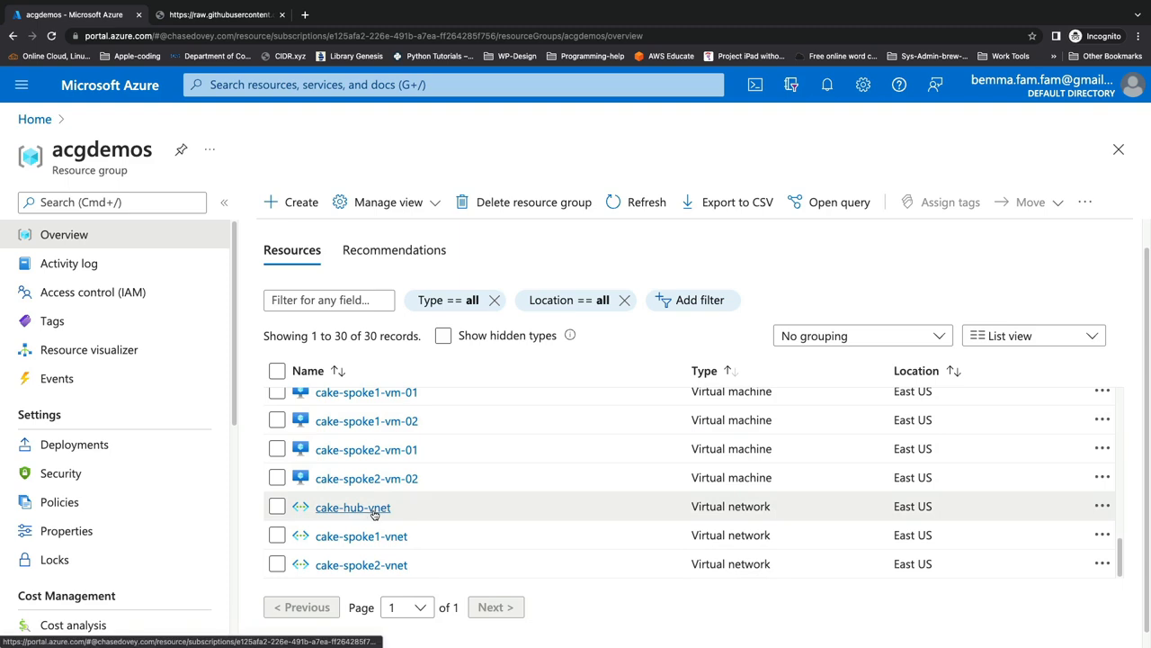
{"action": "left_click", "coordinate": [339, 299]}
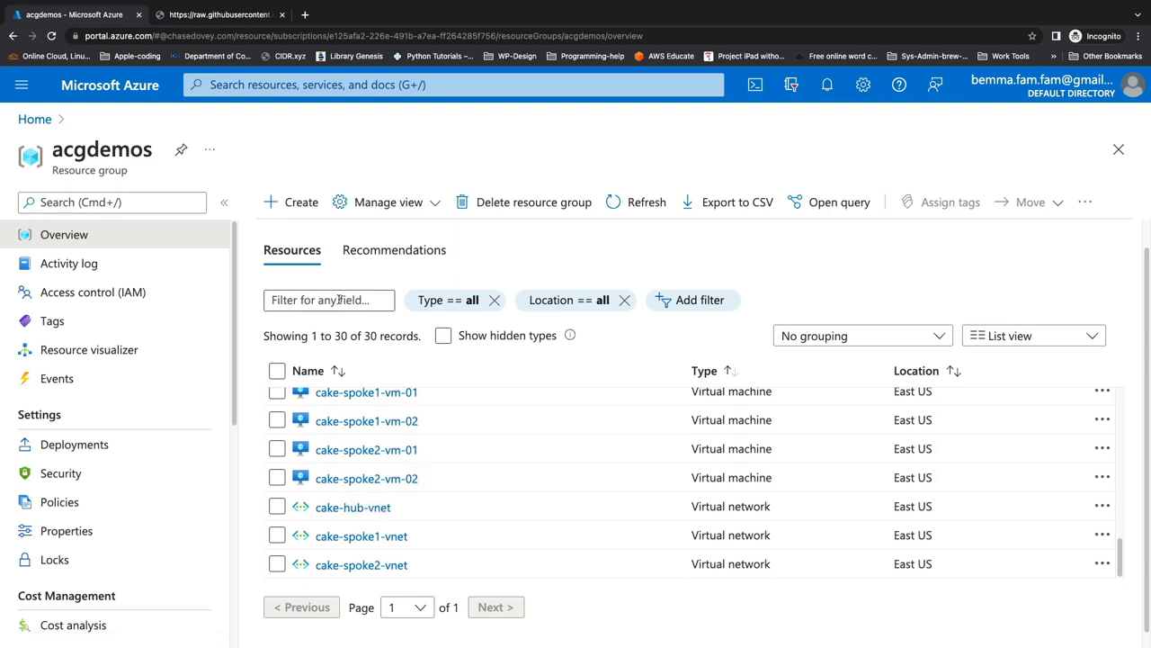
{"action": "type", "text": "hub"}
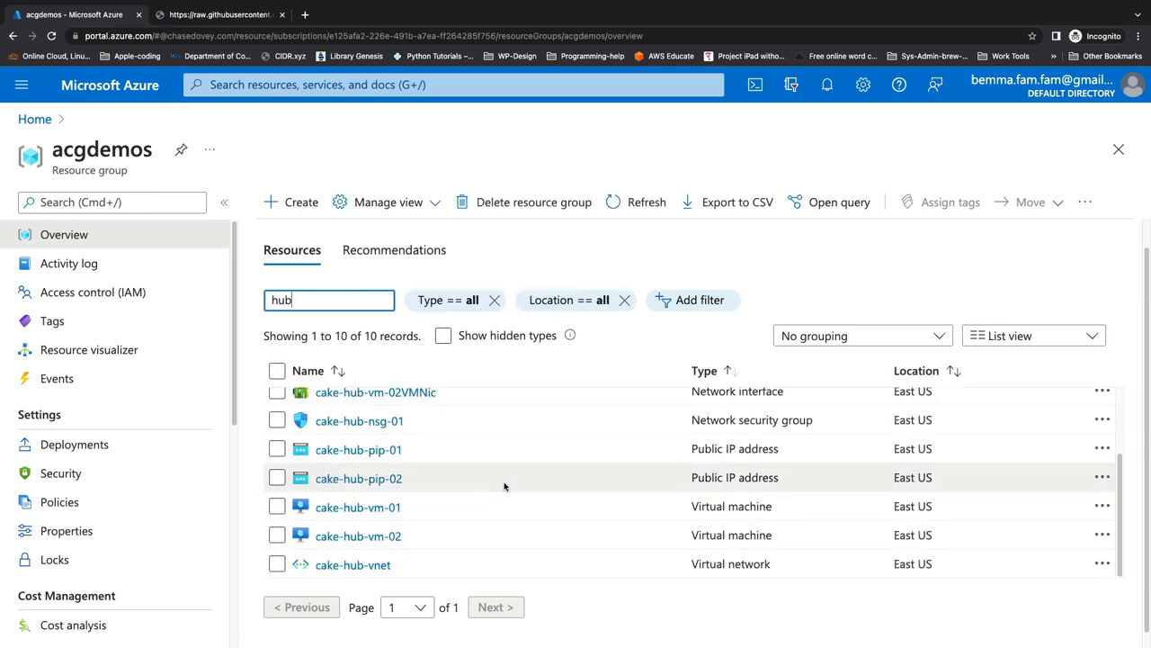
{"action": "scroll", "coordinate": [504, 485], "scroll_direction": "up", "scroll_amount": 1}
{"action": "scroll", "coordinate": [502, 488], "scroll_direction": "up", "scroll_amount": 1}
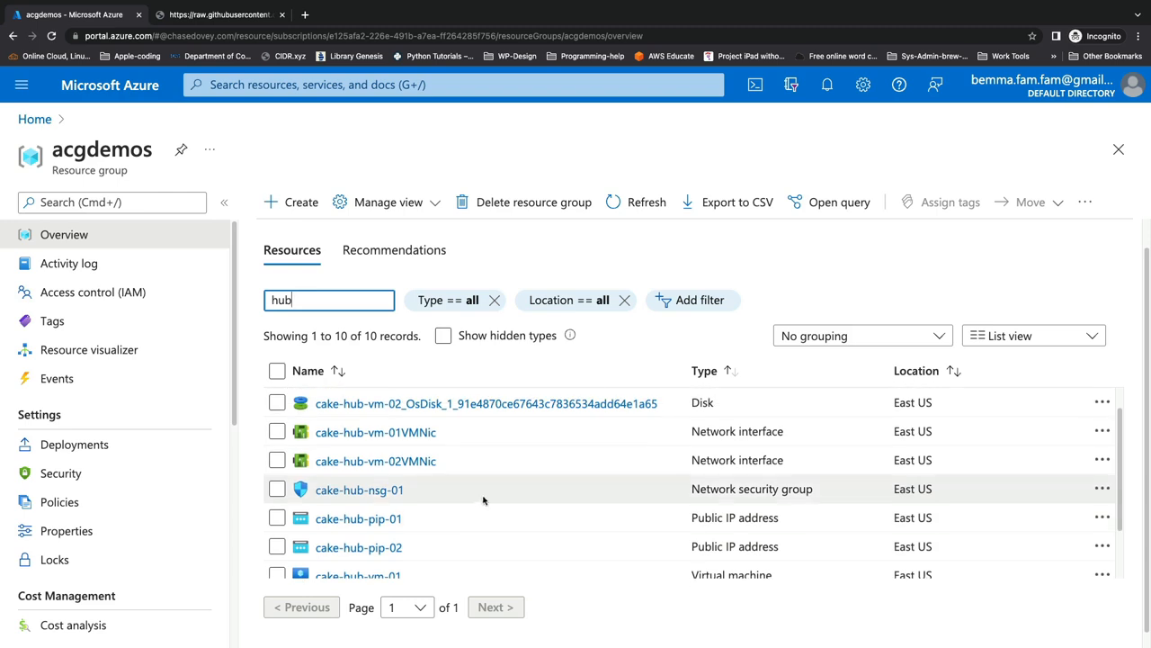
{"action": "scroll", "coordinate": [416, 501], "scroll_direction": "up", "scroll_amount": 1}
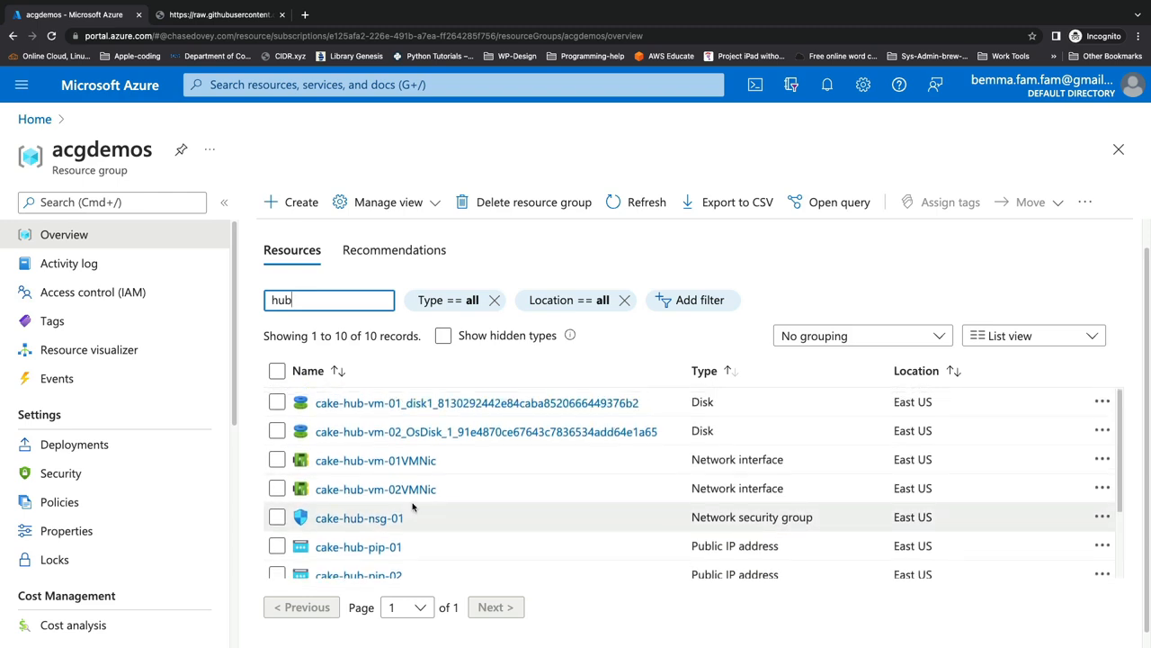
{"action": "left_click", "coordinate": [387, 522]}
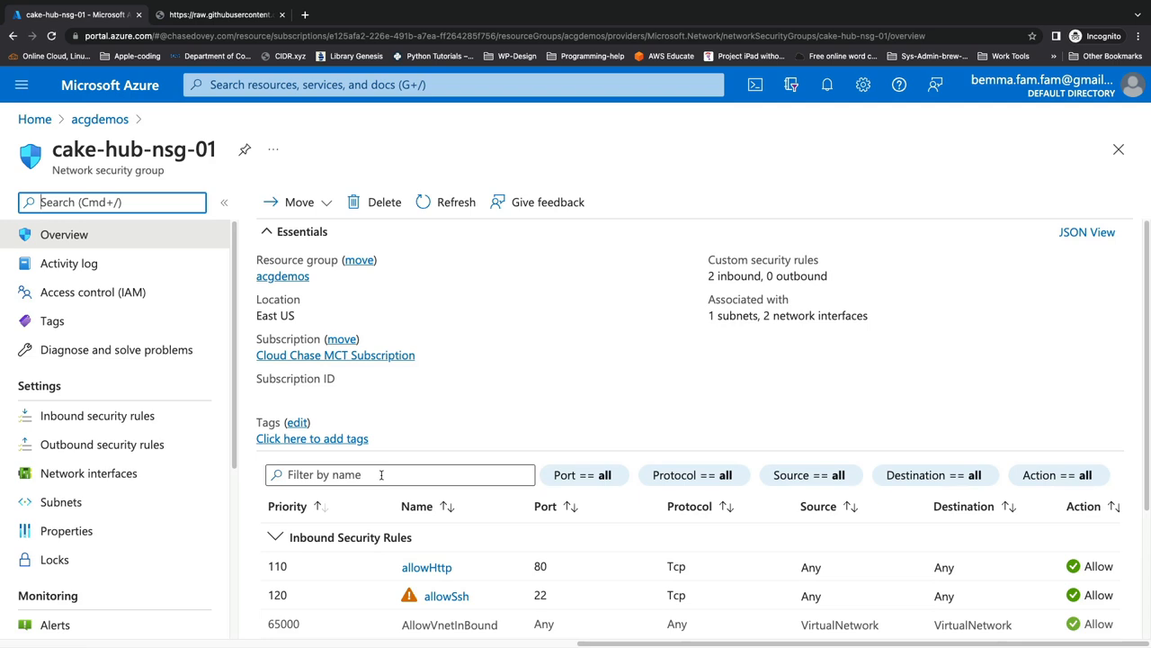
Step: Open the NSG flow logs page of cake-hub-nsg-01 and start creating a new flow log
{"action": "scroll", "coordinate": [95, 407], "scroll_direction": "down", "scroll_amount": 4}
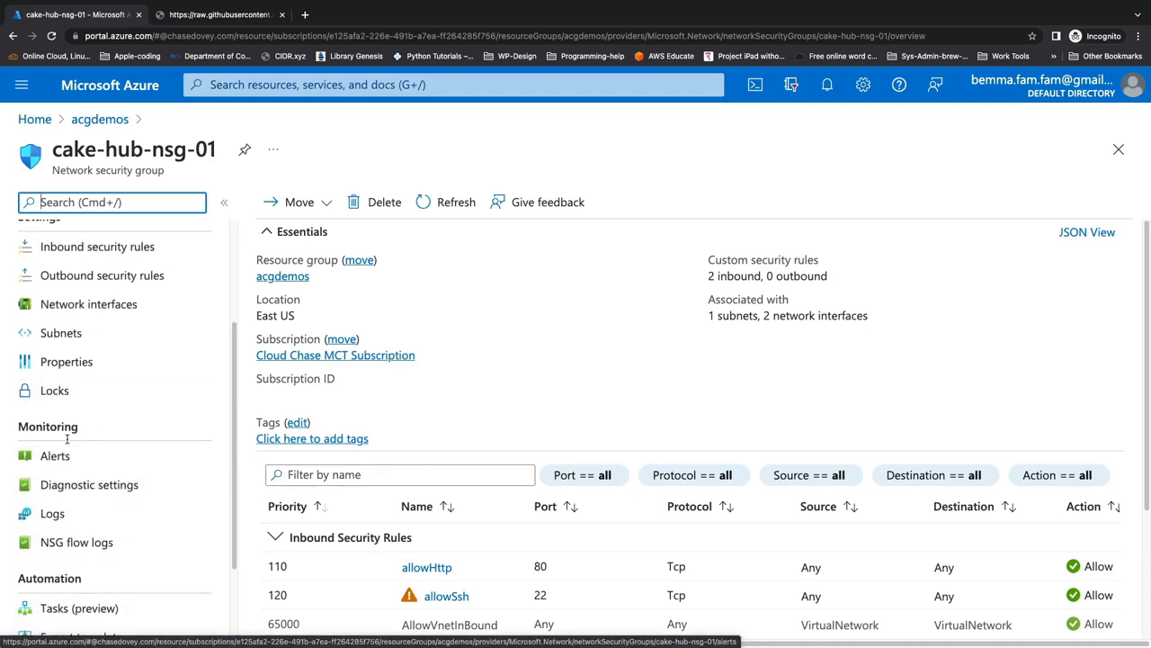
{"action": "left_click", "coordinate": [79, 542]}
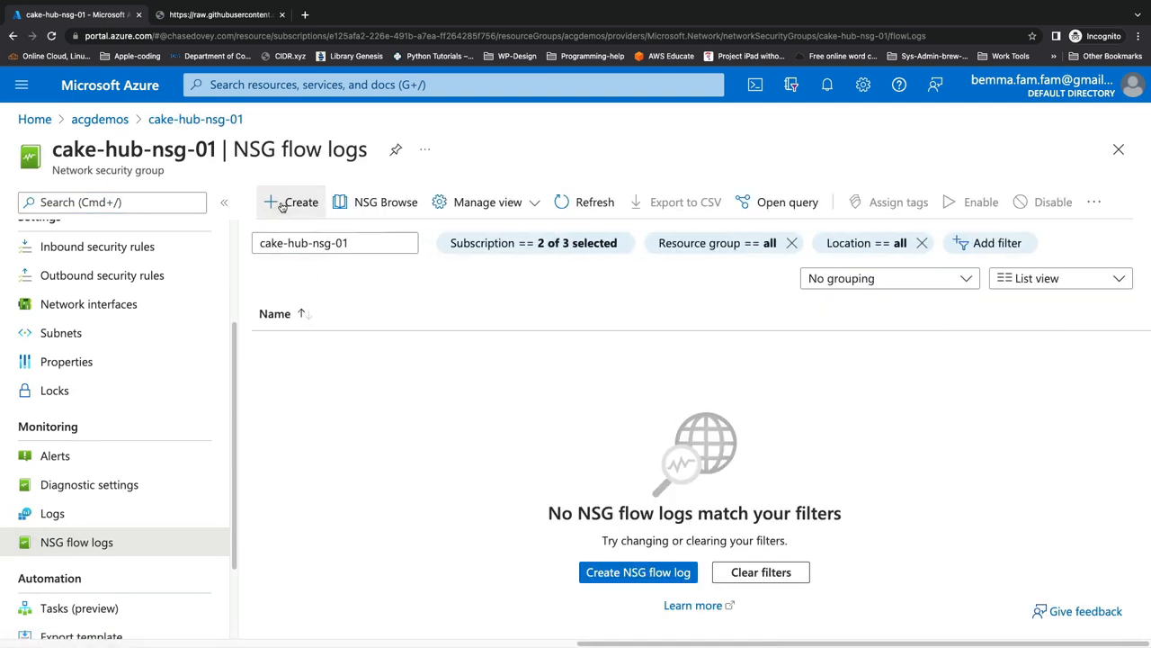
{"action": "left_click", "coordinate": [289, 202]}
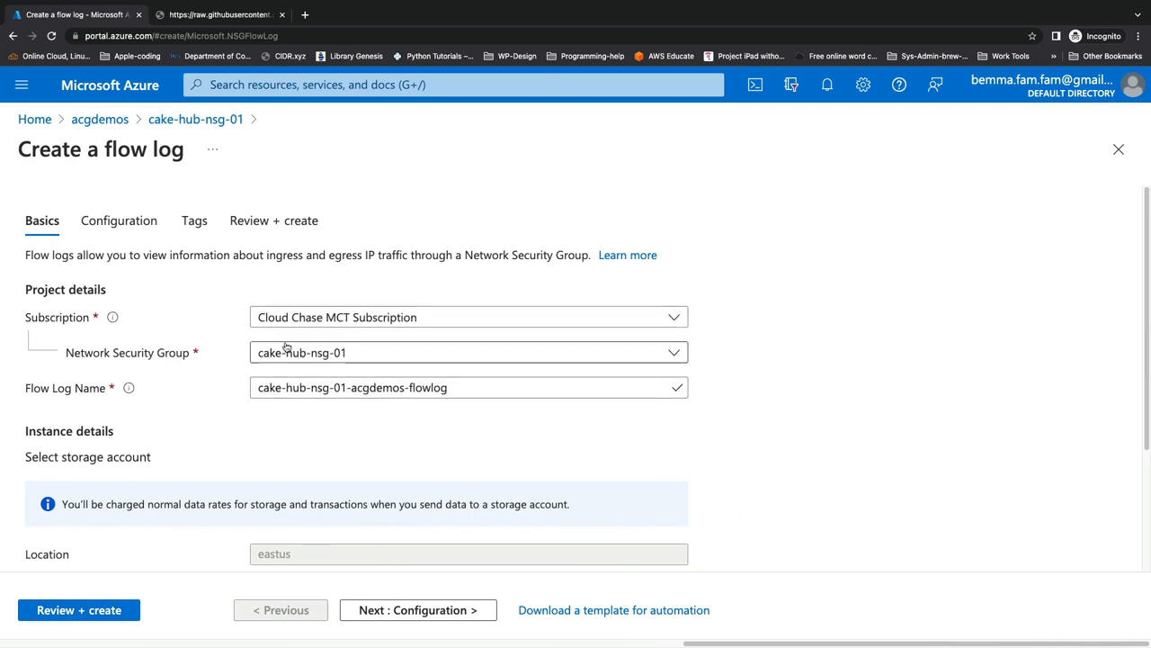
{"action": "scroll", "coordinate": [299, 323], "scroll_direction": "down", "scroll_amount": 2}
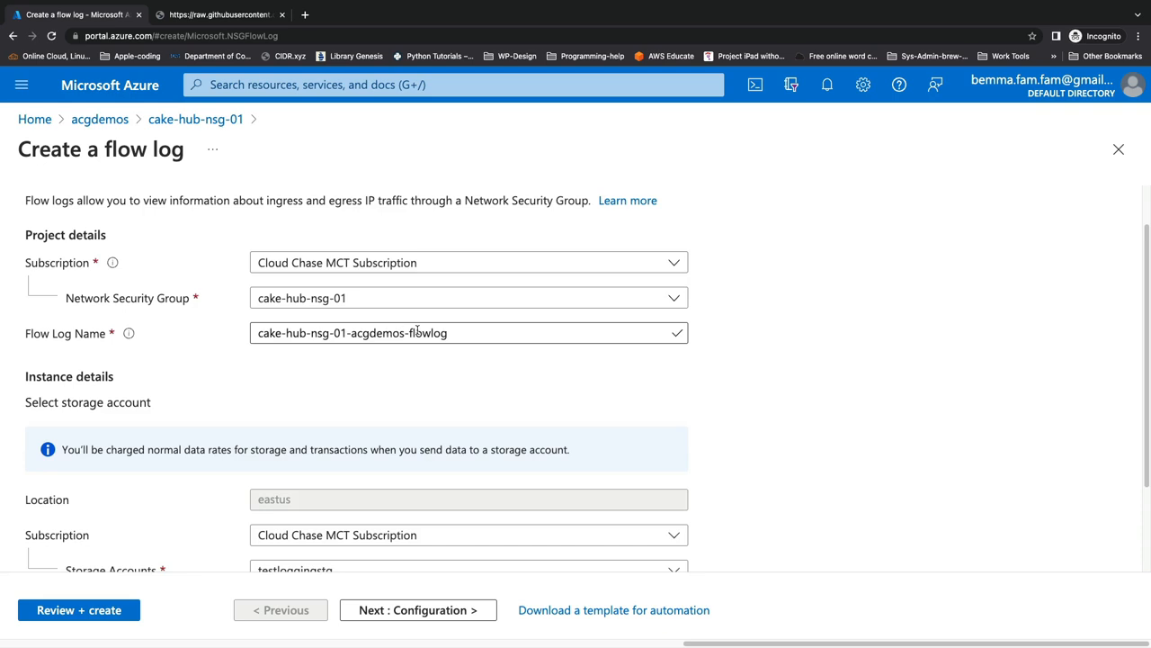
{"action": "scroll", "coordinate": [328, 376], "scroll_direction": "down", "scroll_amount": 2}
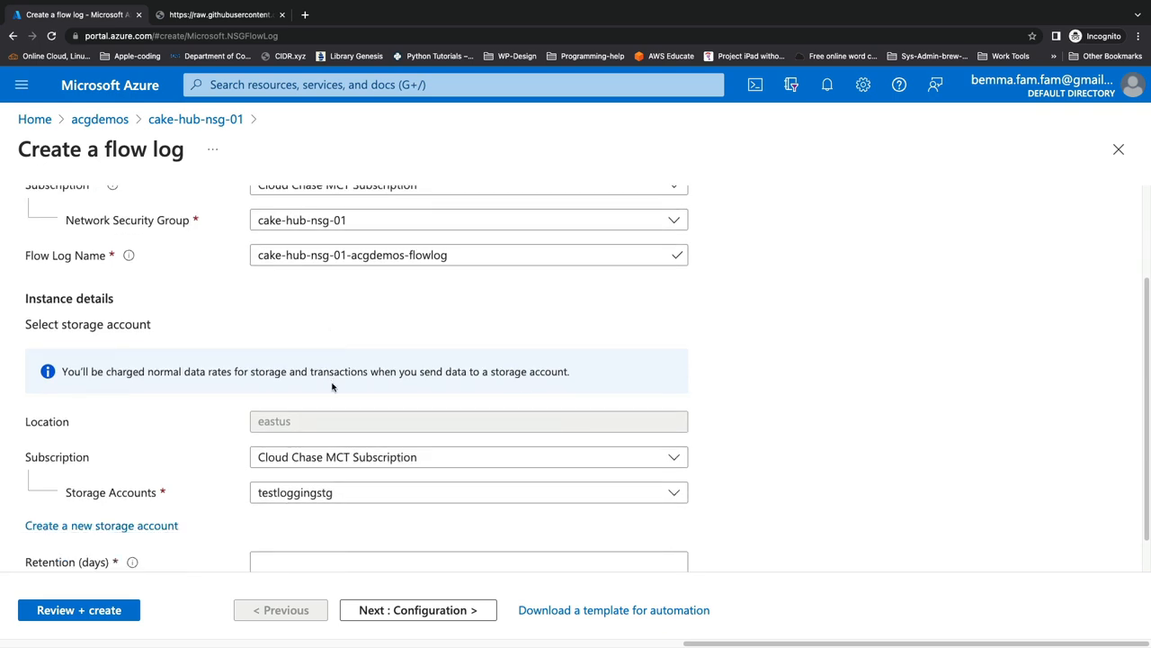
{"action": "scroll", "coordinate": [332, 386], "scroll_direction": "down", "scroll_amount": 1}
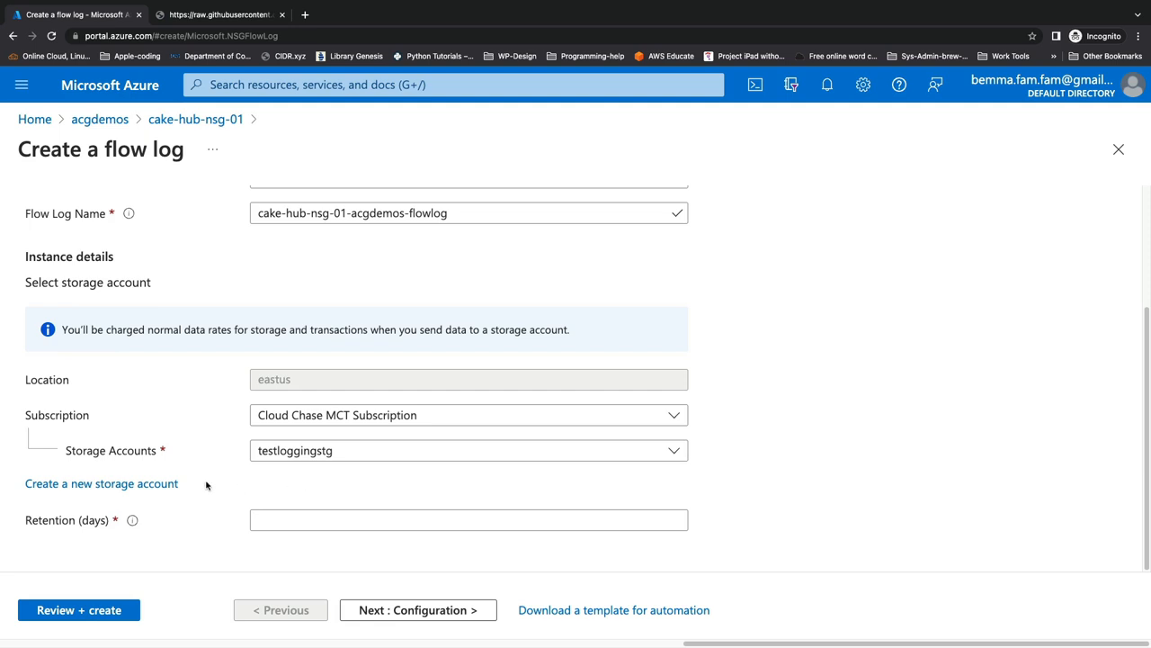
Step: Create a new storage account named acgcloudchasensgdemo for the flow log
{"action": "left_click", "coordinate": [141, 486]}
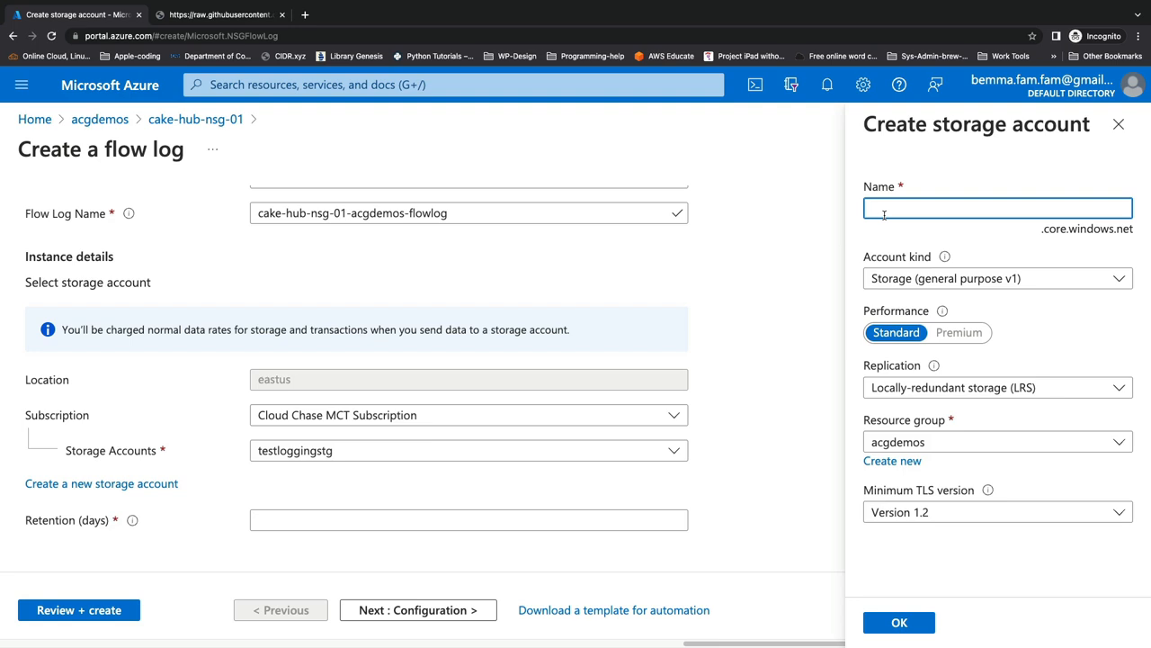
{"action": "type", "text": "acgcloudchasensgdemo"}
{"action": "left_click", "coordinate": [878, 621]}
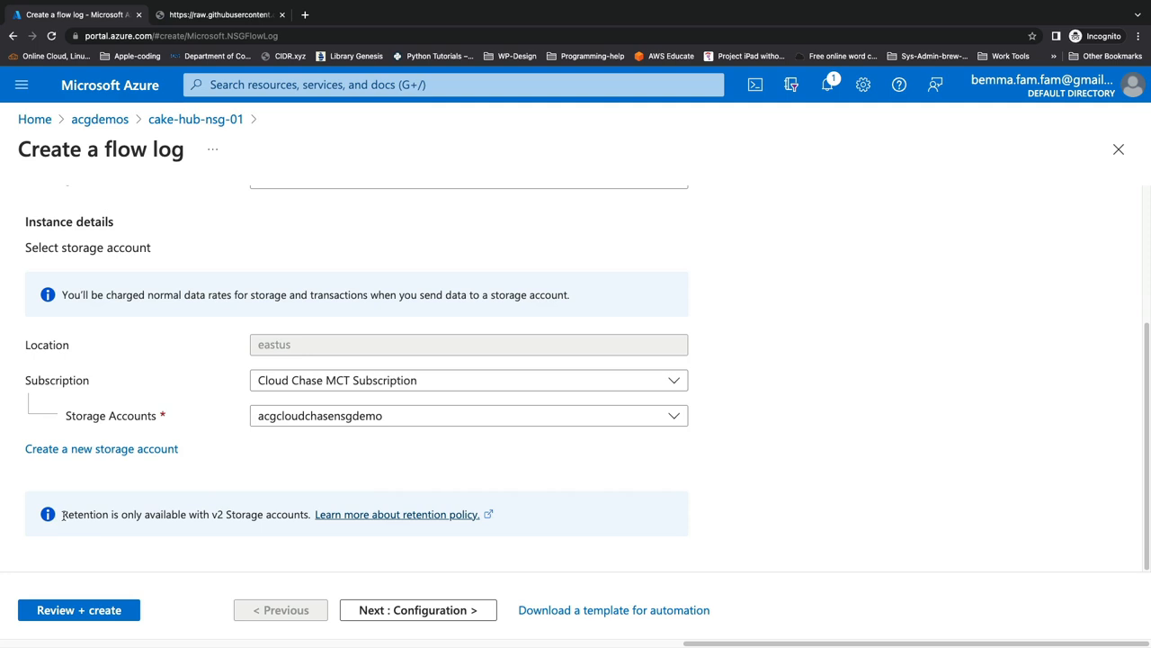
{"action": "left_click_drag", "start_coordinate": [62, 515], "coordinate": [309, 516]}
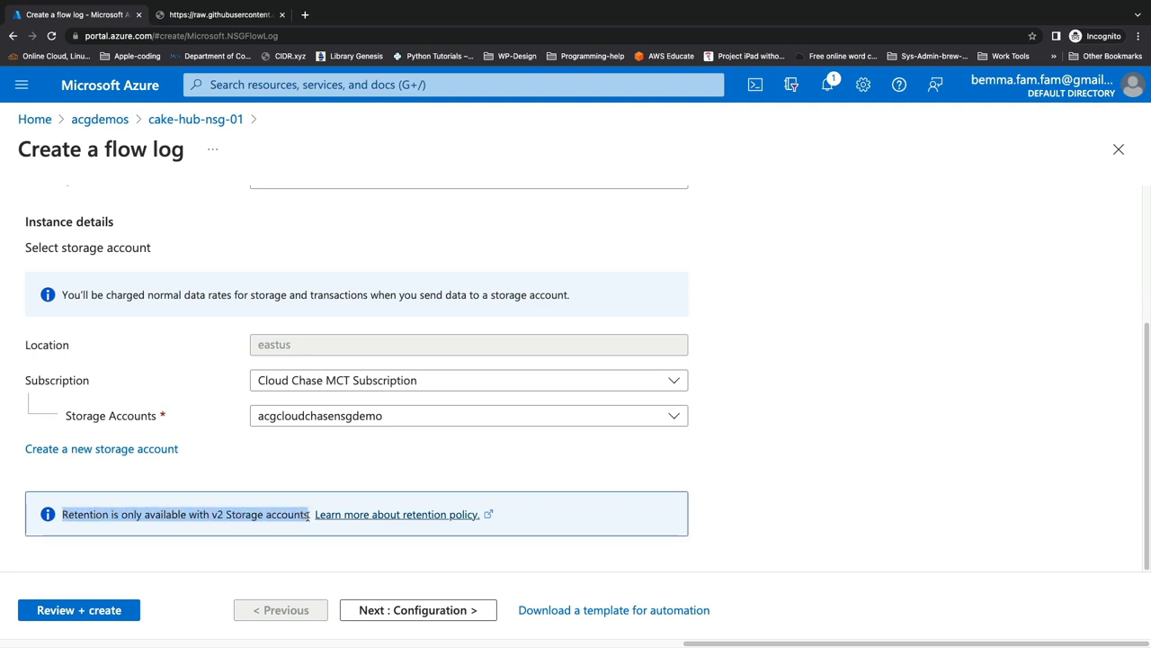
{"action": "left_click", "coordinate": [180, 473]}
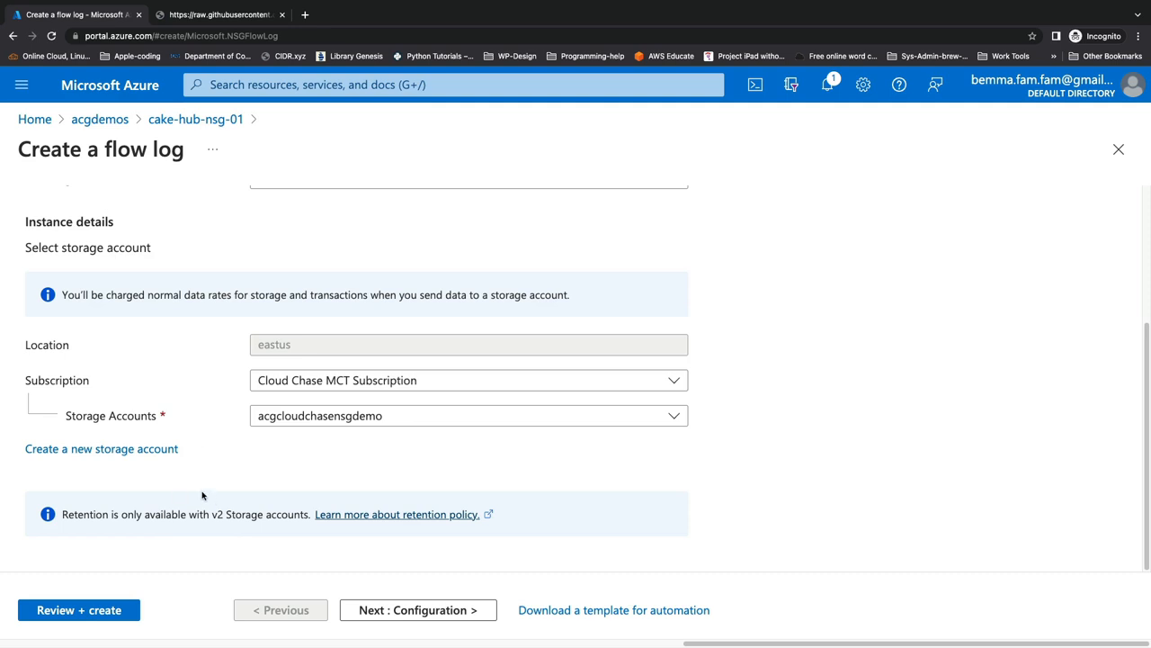
{"action": "left_click", "coordinate": [167, 448]}
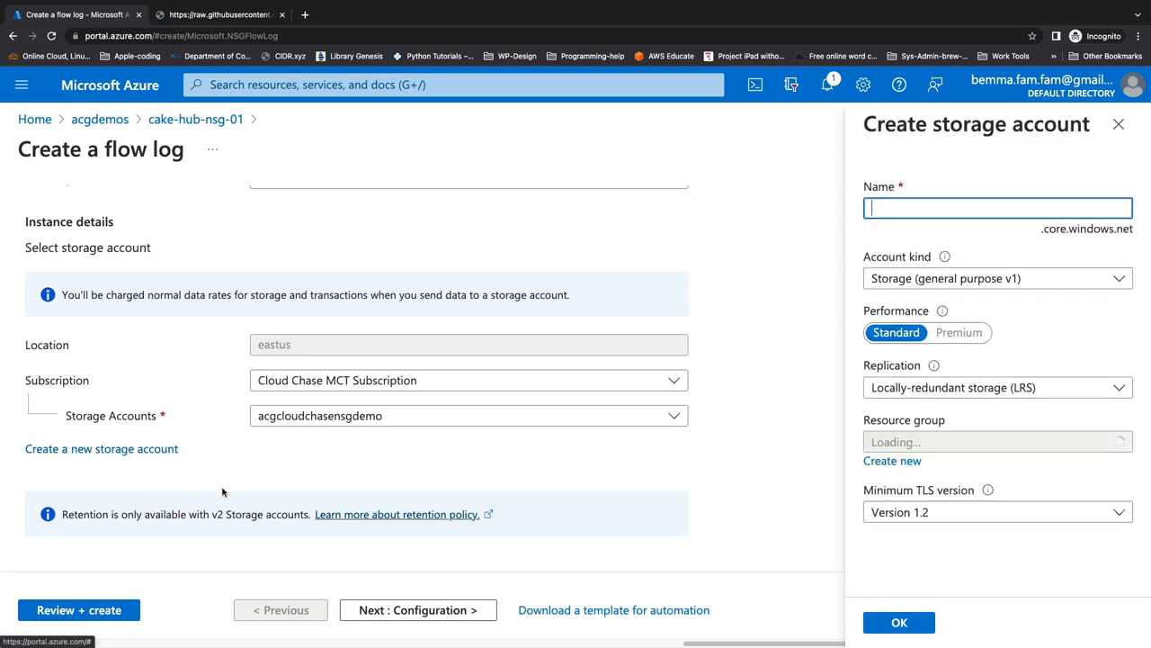
{"action": "left_click", "coordinate": [898, 281]}
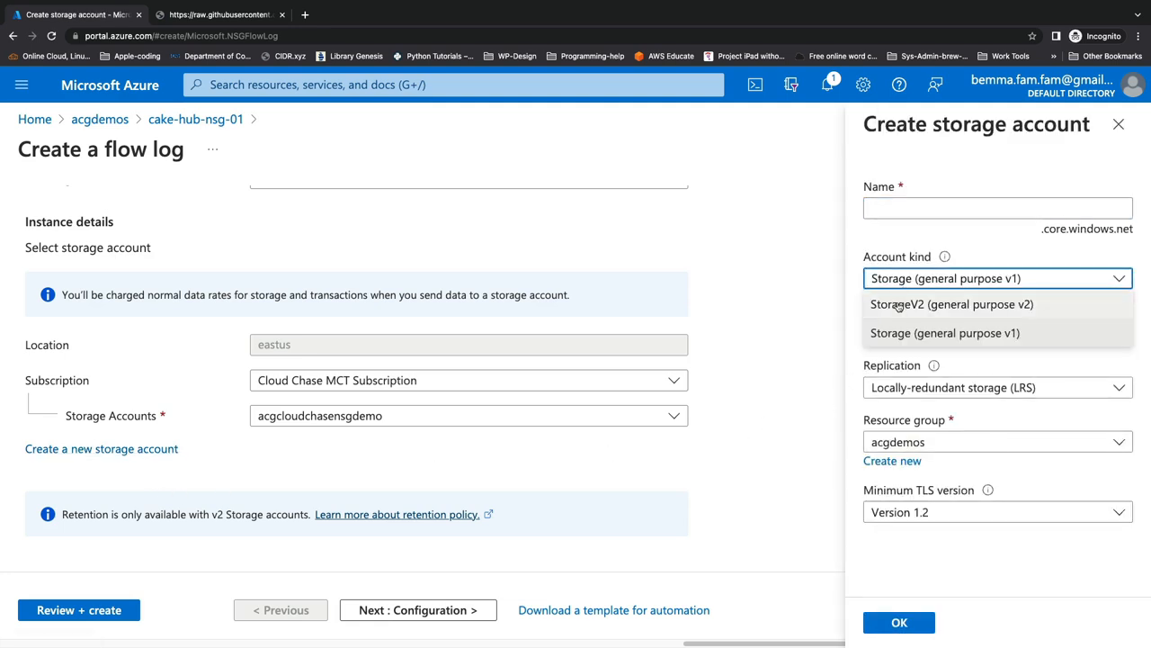
{"action": "left_click", "coordinate": [899, 305]}
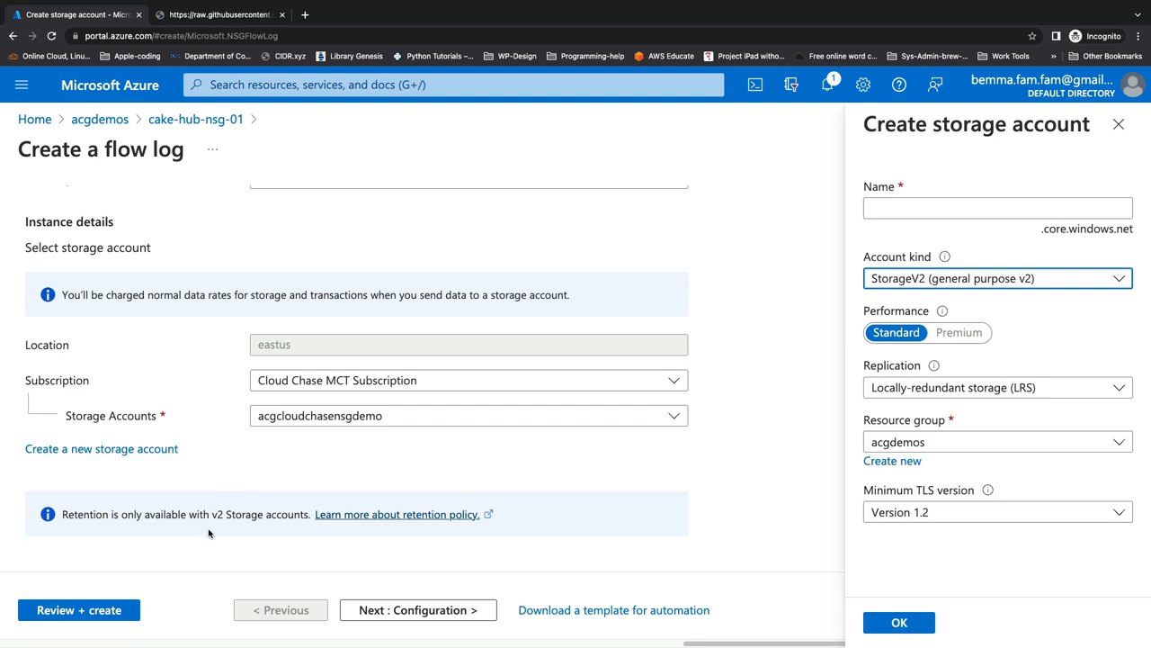
{"action": "left_click", "coordinate": [1113, 129]}
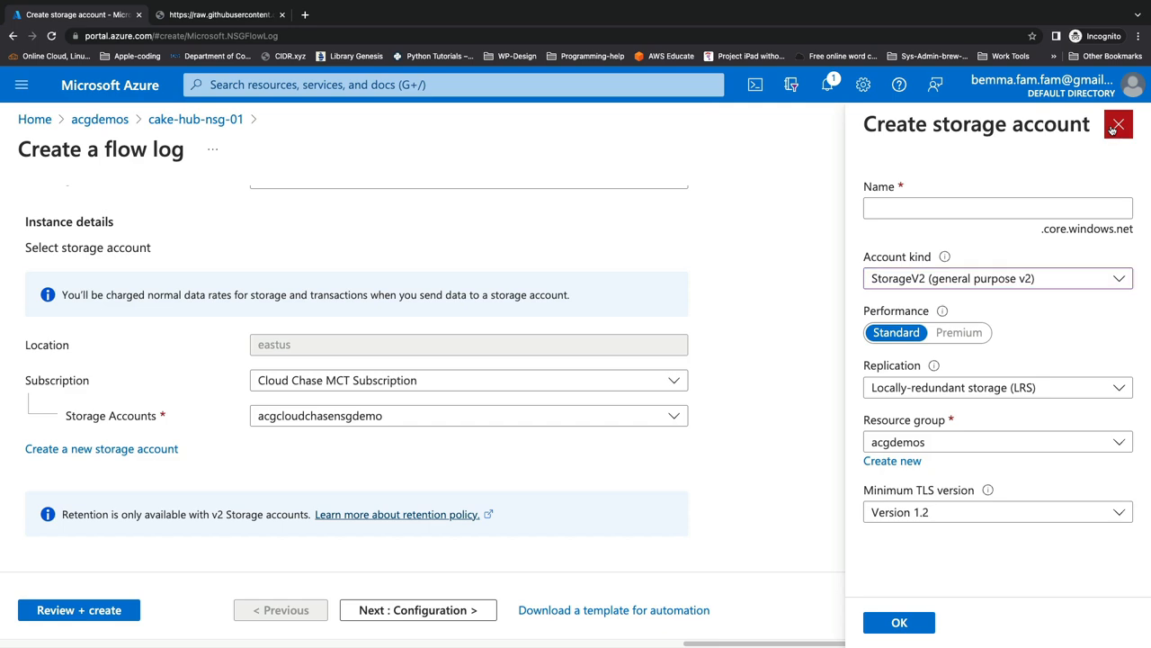
{"action": "left_click", "coordinate": [678, 103]}
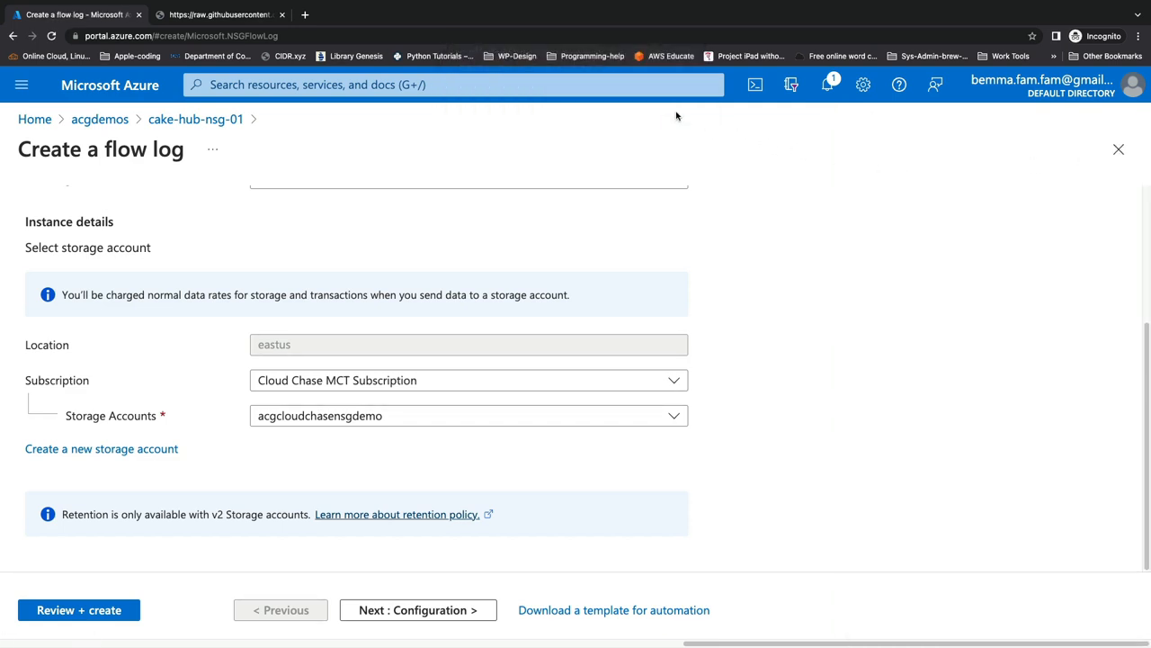
Step: Advance to the flow log's Configuration page and review the flow log version descriptions
{"action": "left_click", "coordinate": [410, 612]}
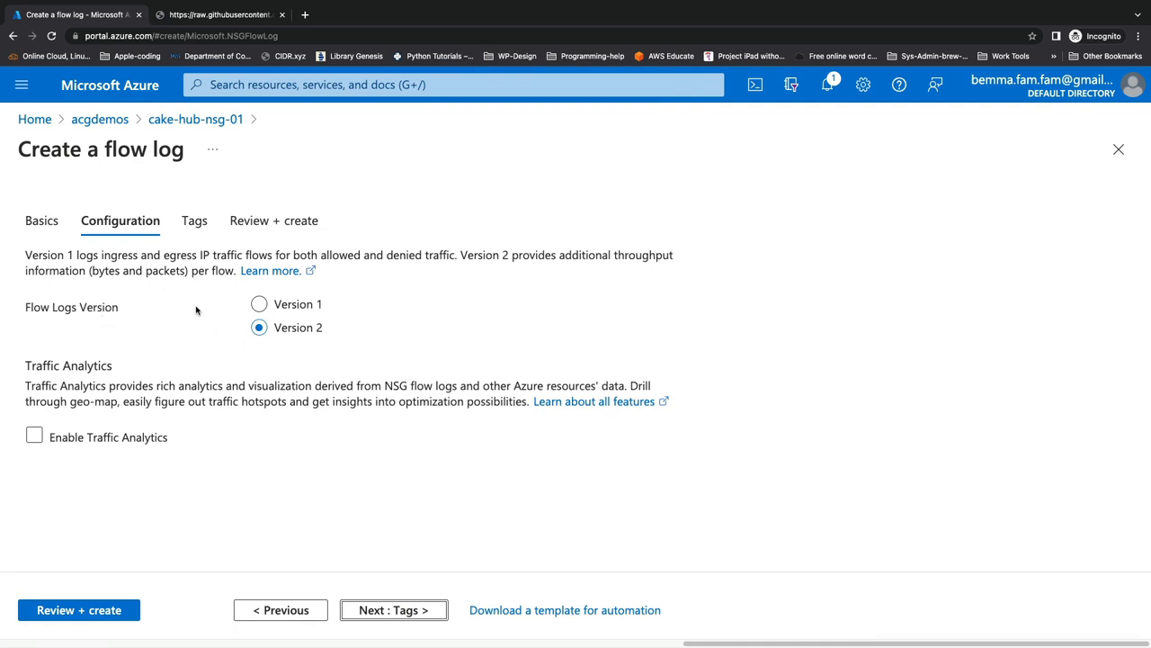
{"action": "left_click_drag", "start_coordinate": [100, 256], "coordinate": [456, 252]}
{"action": "left_click", "coordinate": [475, 273]}
{"action": "left_click_drag", "start_coordinate": [461, 255], "coordinate": [233, 270]}
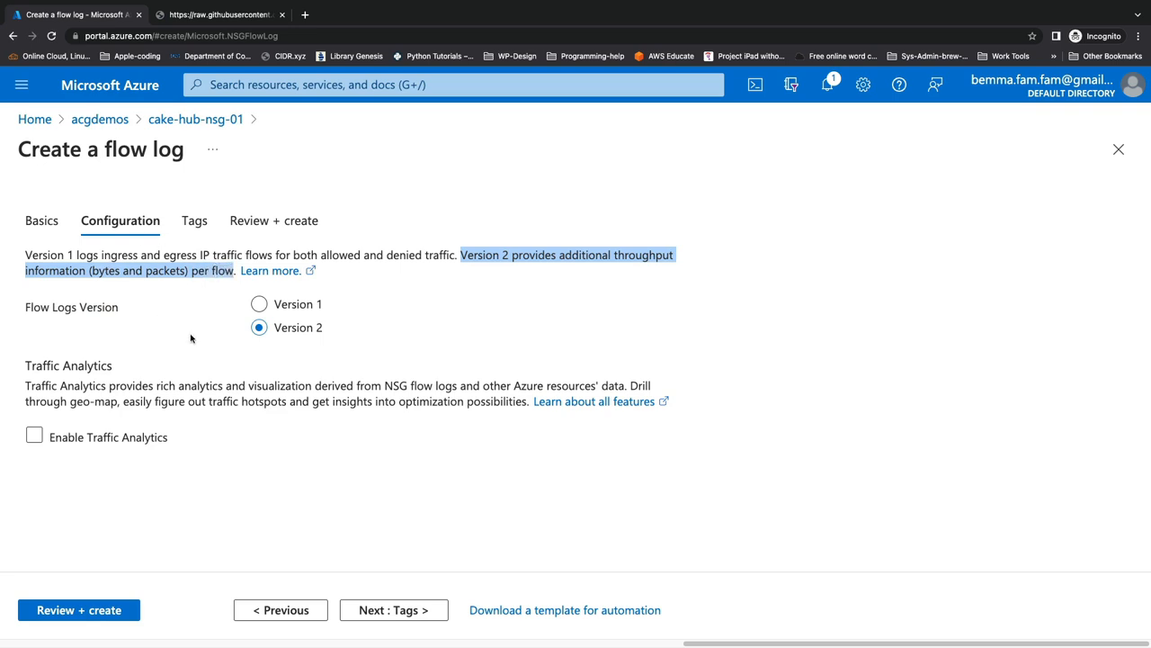
{"action": "left_click", "coordinate": [232, 352]}
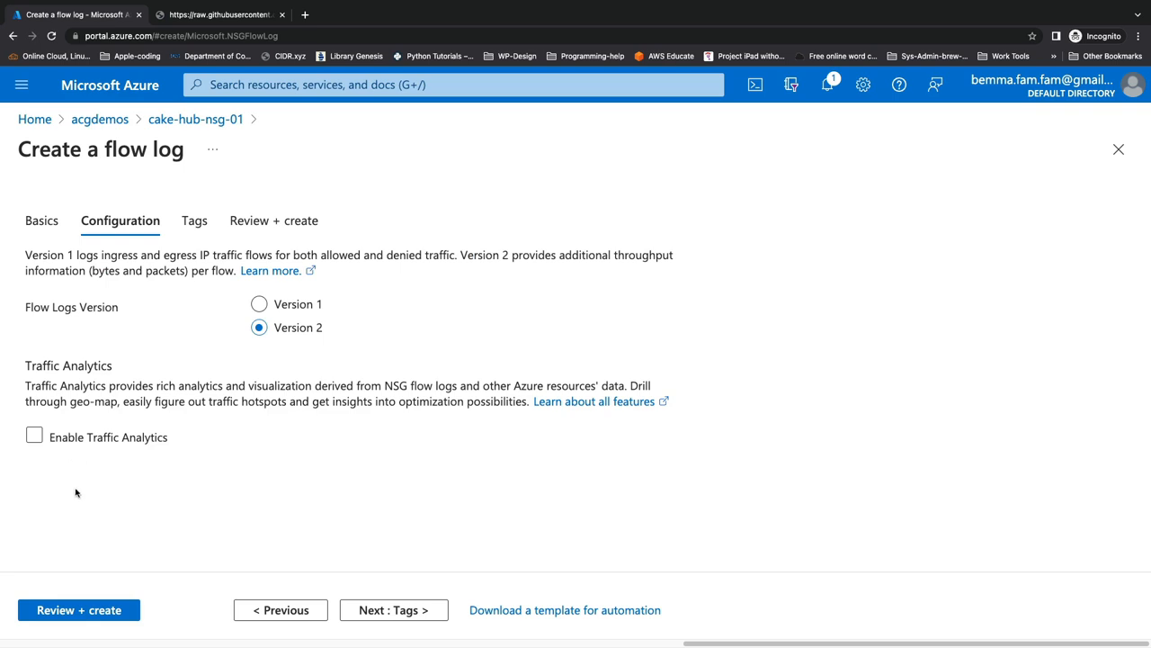
{"action": "left_click", "coordinate": [37, 436]}
{"action": "scroll", "coordinate": [296, 383], "scroll_direction": "down", "scroll_amount": 1}
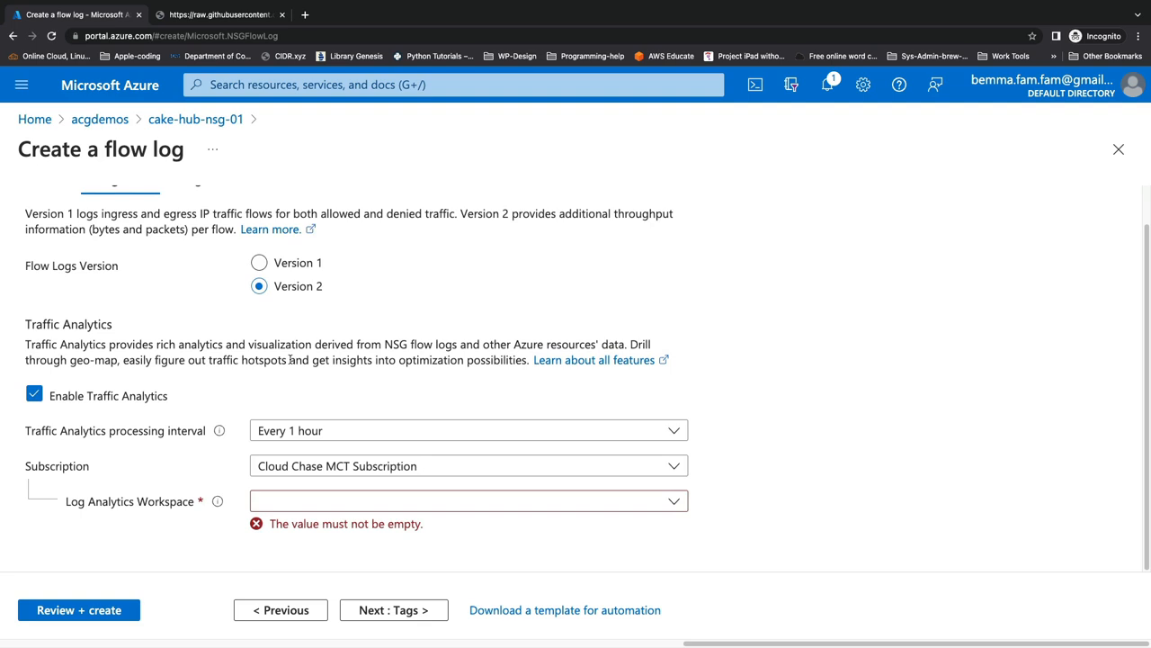
{"action": "left_click_drag", "start_coordinate": [388, 347], "coordinate": [454, 345]}
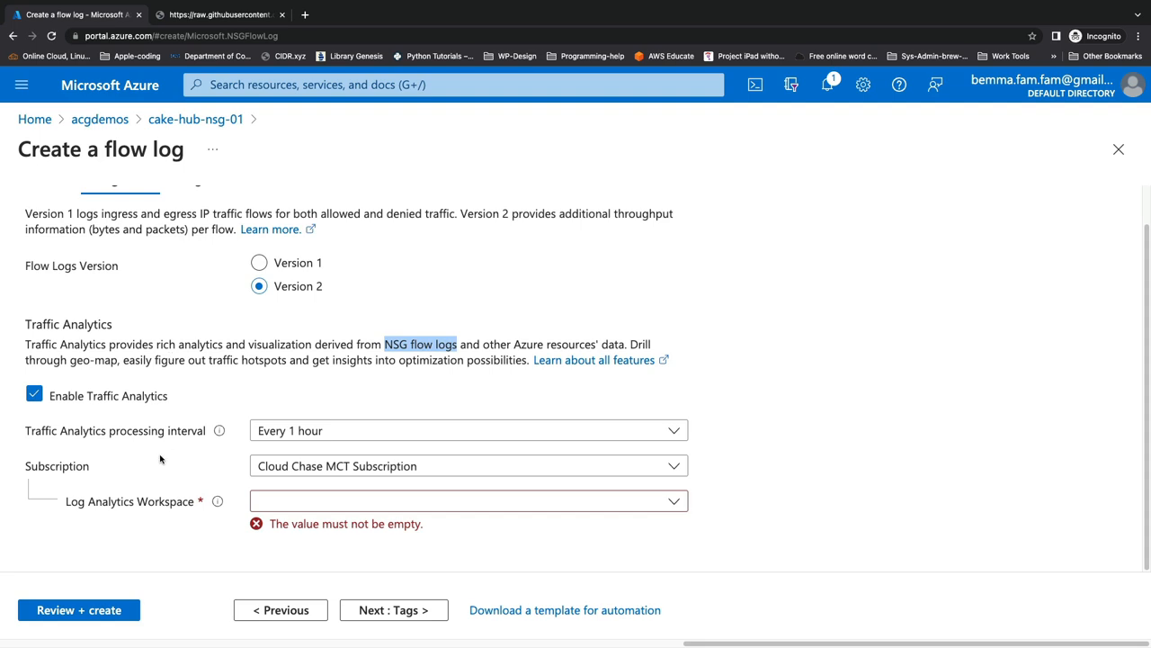
{"action": "left_click", "coordinate": [36, 395]}
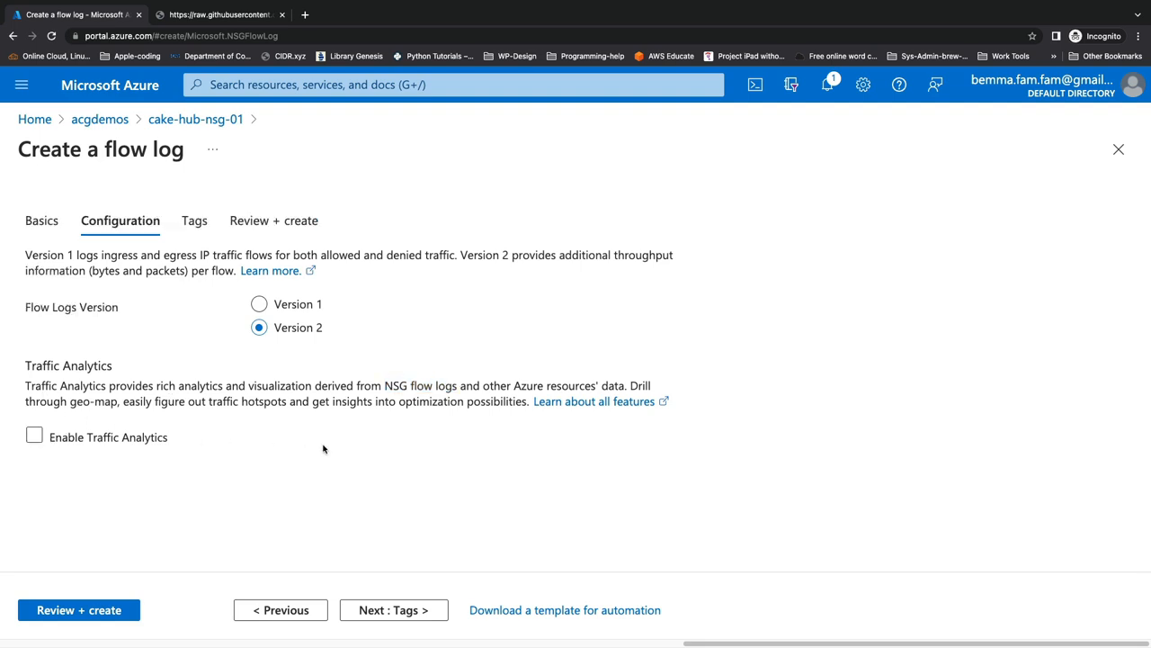
Step: Review and create the flow log, then open the deployed flow log resource
{"action": "left_click", "coordinate": [115, 610]}
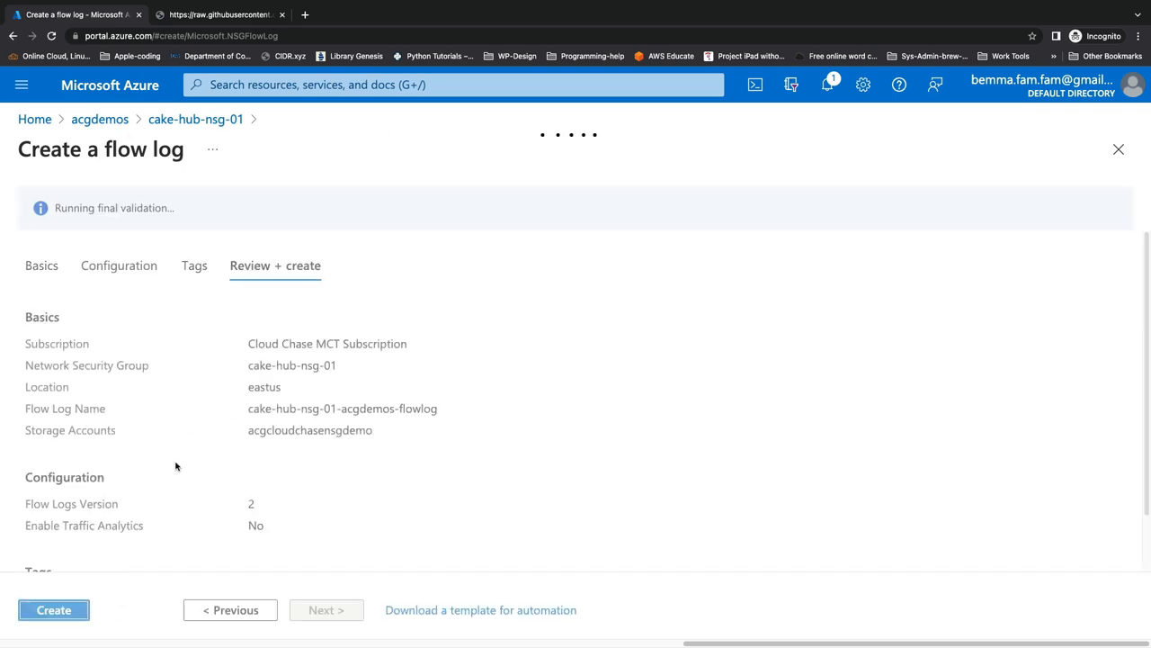
{"action": "left_click", "coordinate": [48, 611]}
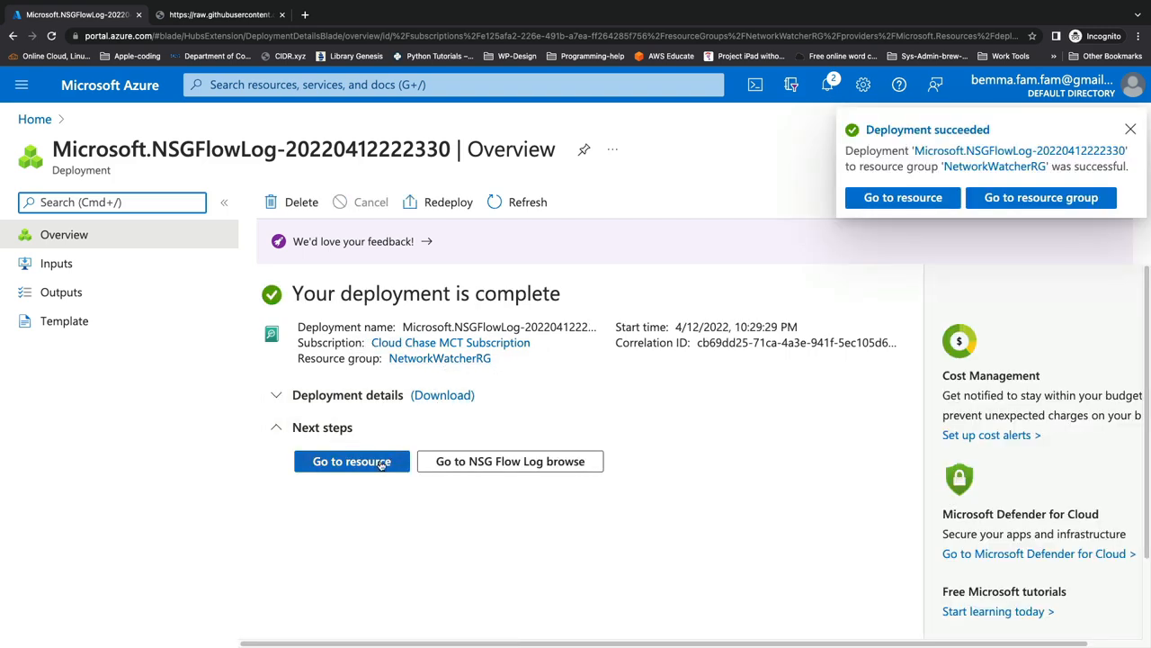
{"action": "left_click", "coordinate": [381, 464]}
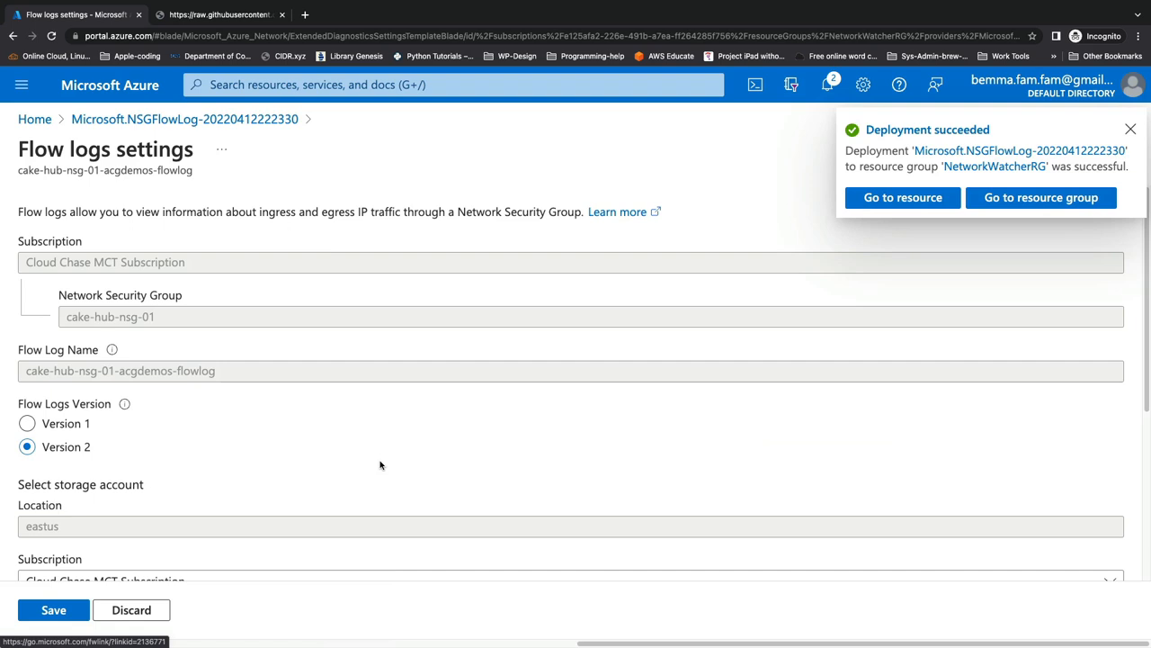
Step: Review the flow log's settings, then close the flow log settings pane
{"action": "scroll", "coordinate": [246, 416], "scroll_direction": "down", "scroll_amount": 3}
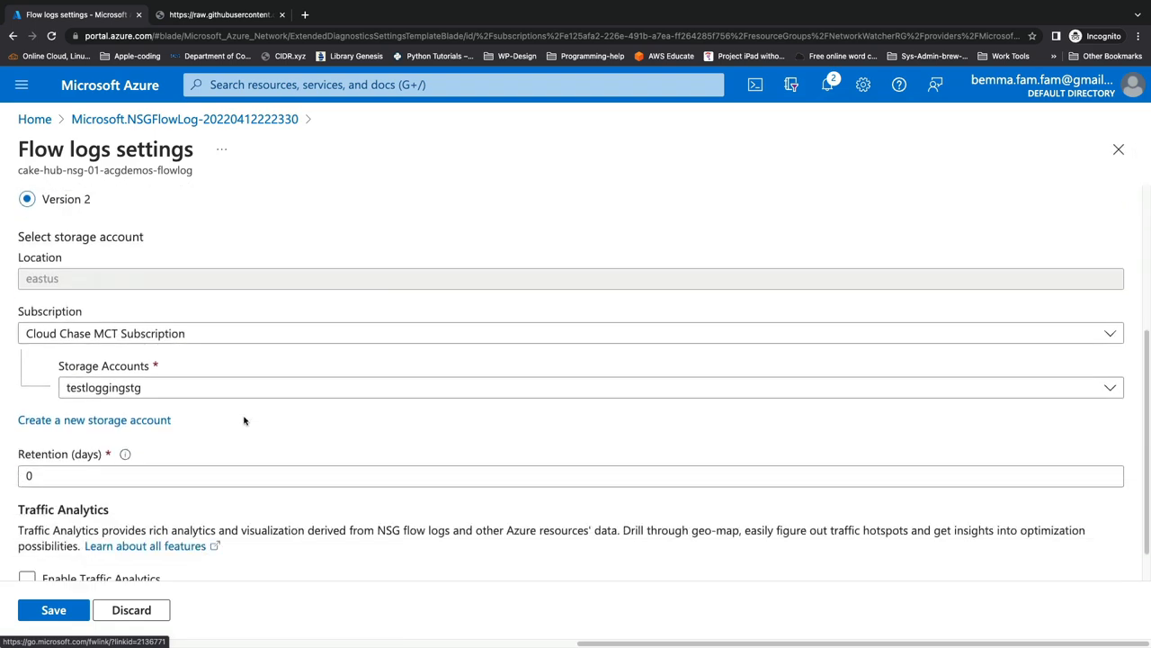
{"action": "scroll", "coordinate": [243, 420], "scroll_direction": "down", "scroll_amount": 1}
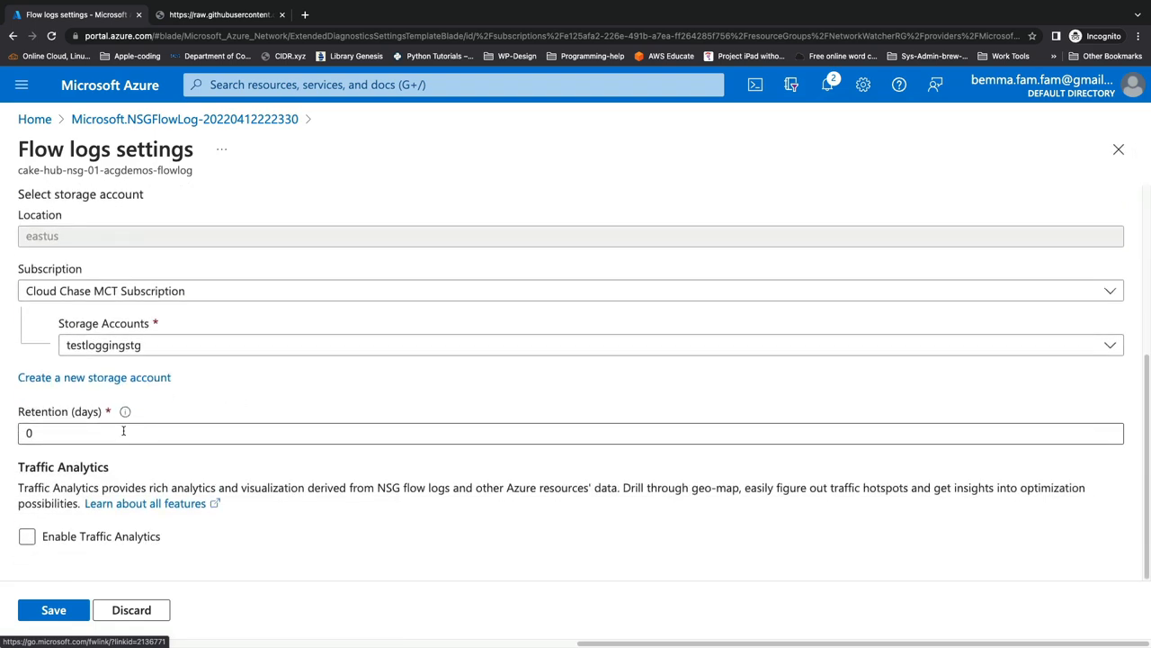
{"action": "mouse_move", "coordinate": [126, 409]}
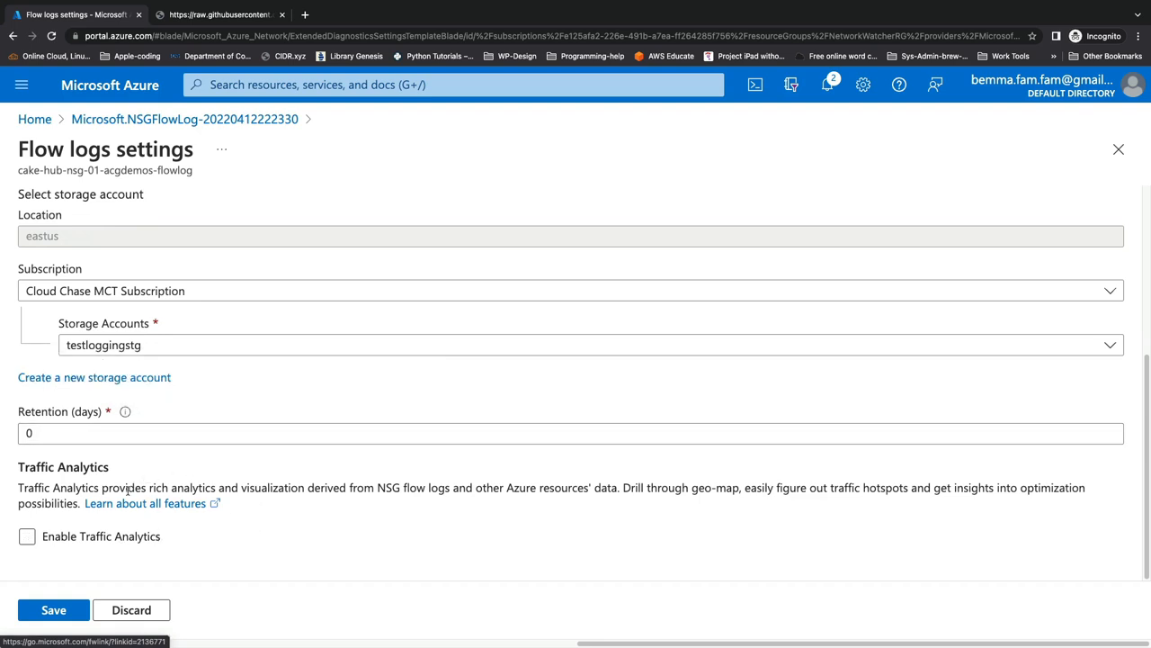
{"action": "scroll", "coordinate": [193, 393], "scroll_direction": "up", "scroll_amount": 5}
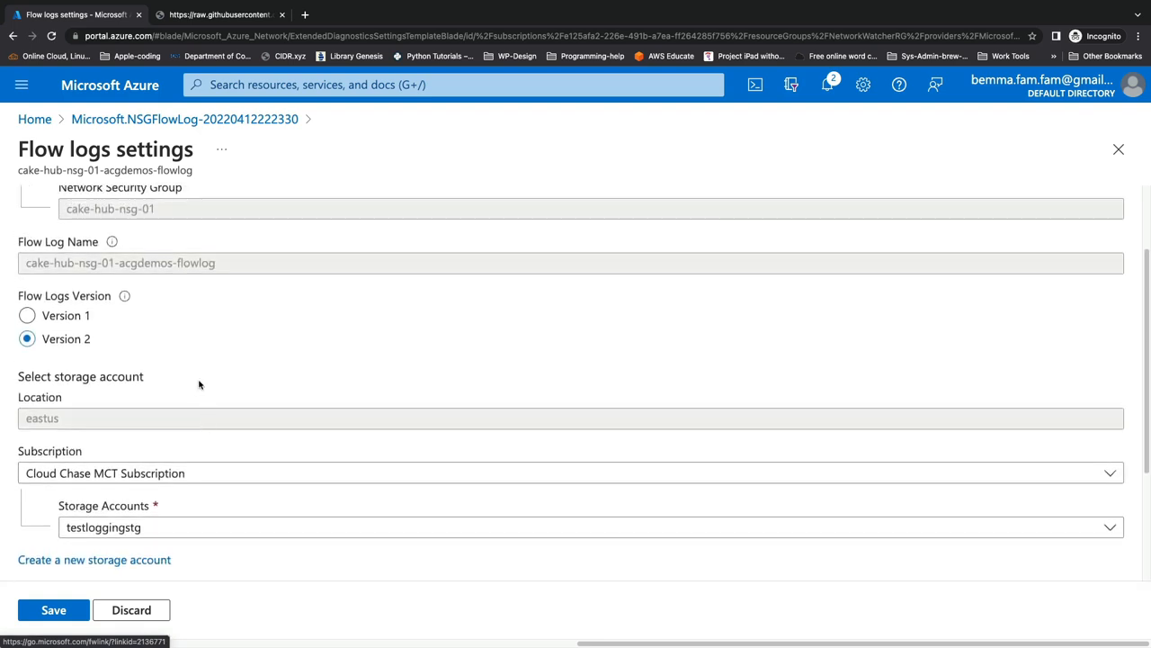
{"action": "scroll", "coordinate": [185, 349], "scroll_direction": "up", "scroll_amount": 3}
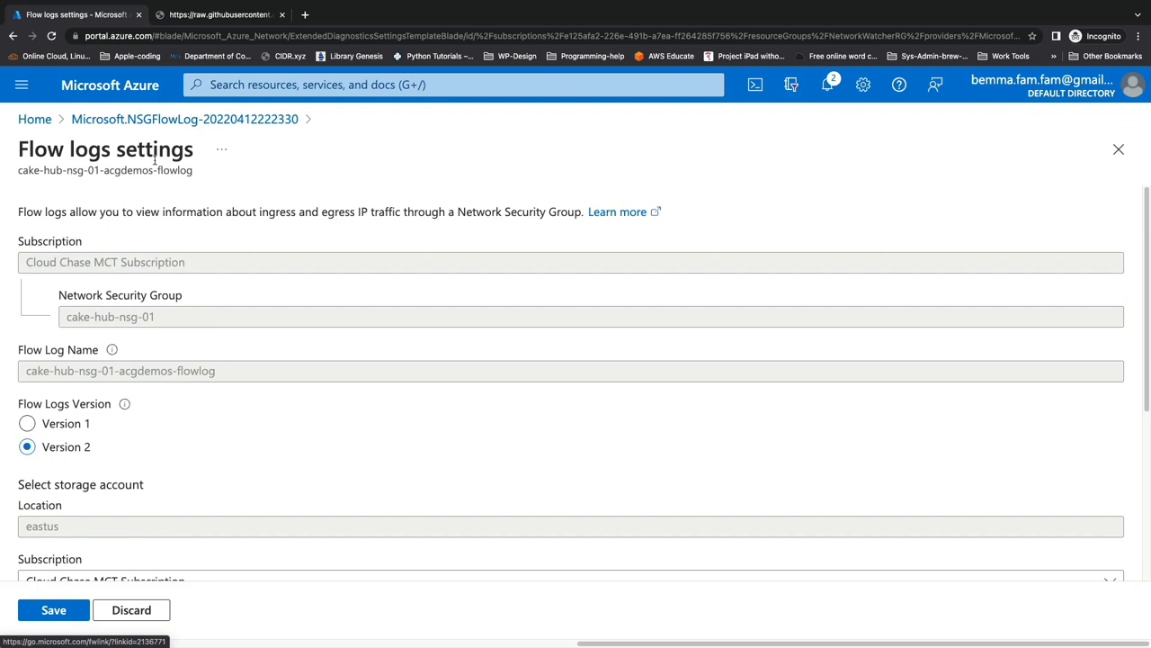
{"action": "left_click", "coordinate": [1118, 149]}
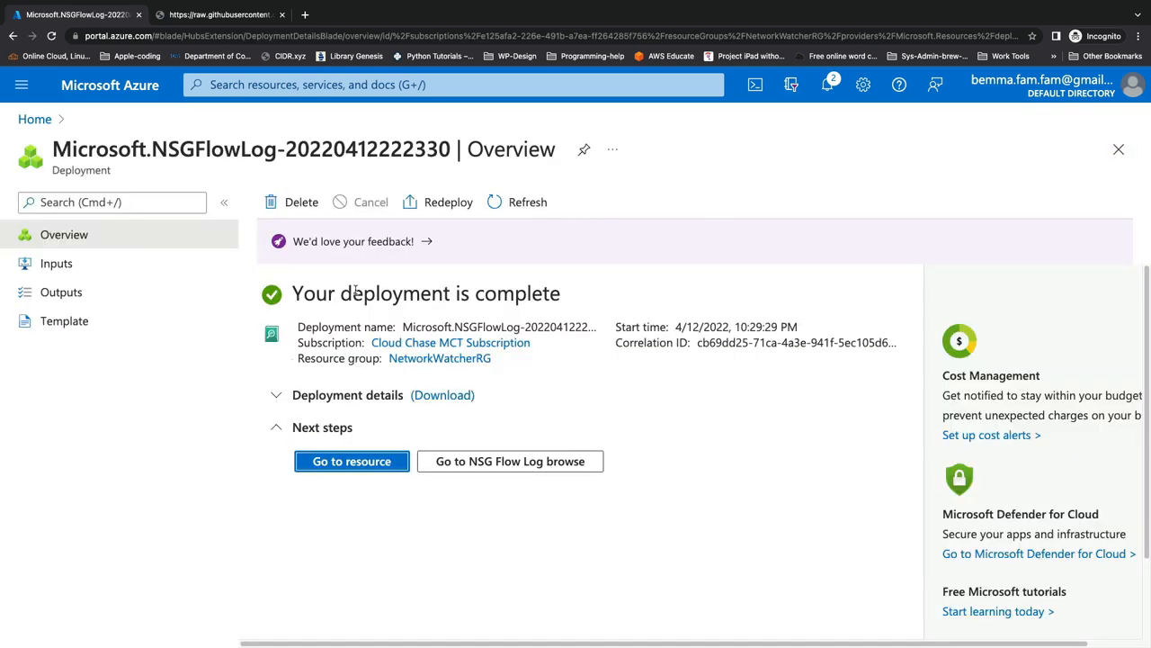
Step: Search for acgdemos, open that resource group and open the cake-hub-nsg-01 network security group
{"action": "left_click", "coordinate": [227, 88]}
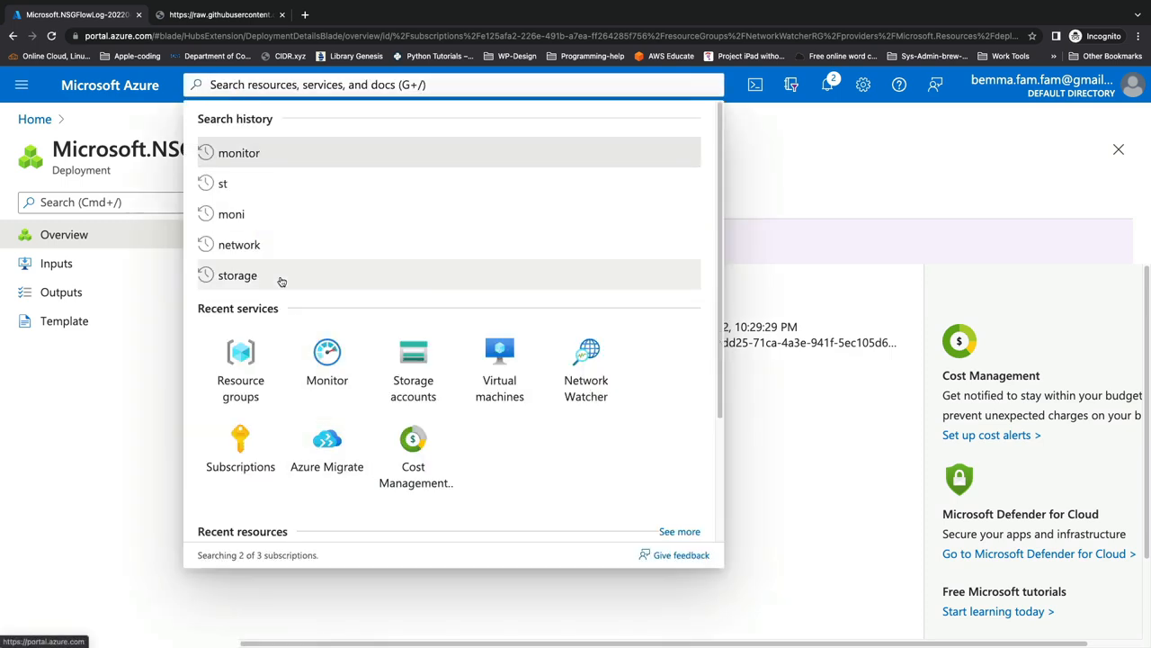
{"action": "type", "text": "acgdemos"}
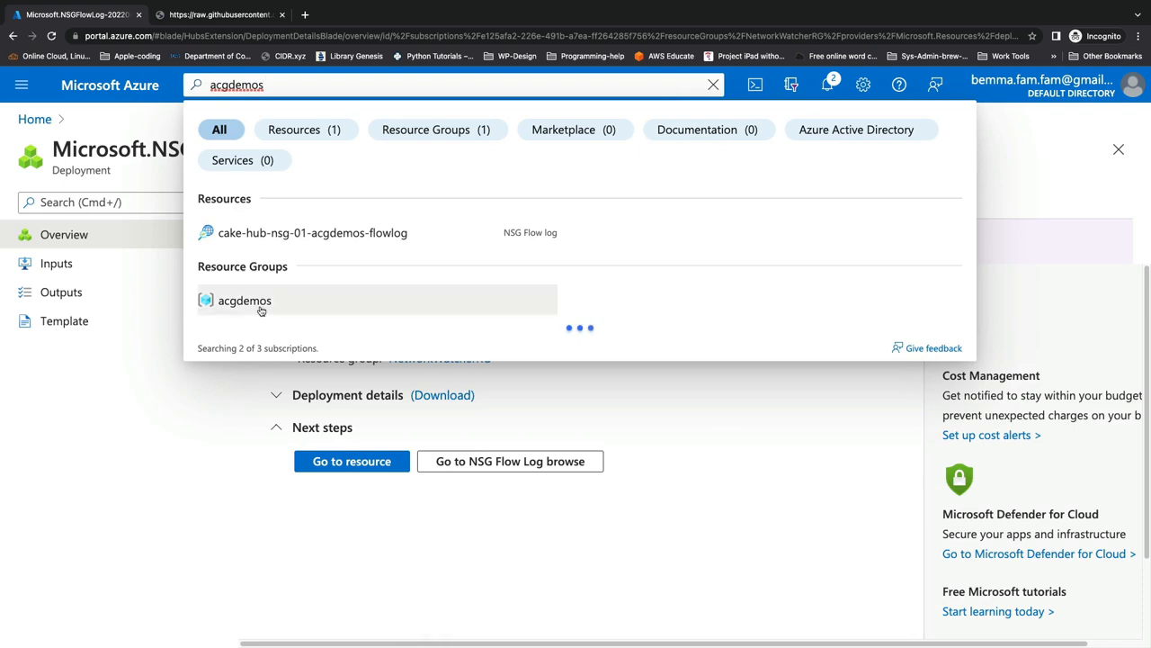
{"action": "left_click", "coordinate": [260, 306]}
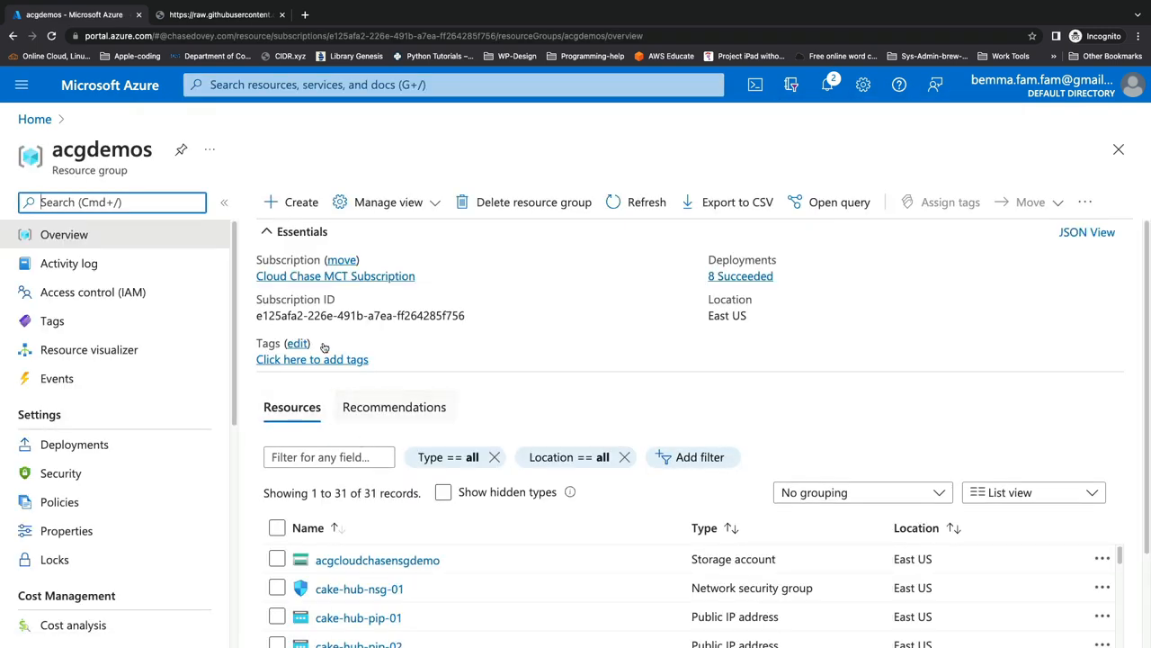
{"action": "left_click", "coordinate": [298, 239]}
{"action": "scroll", "coordinate": [443, 490], "scroll_direction": "down", "scroll_amount": 1}
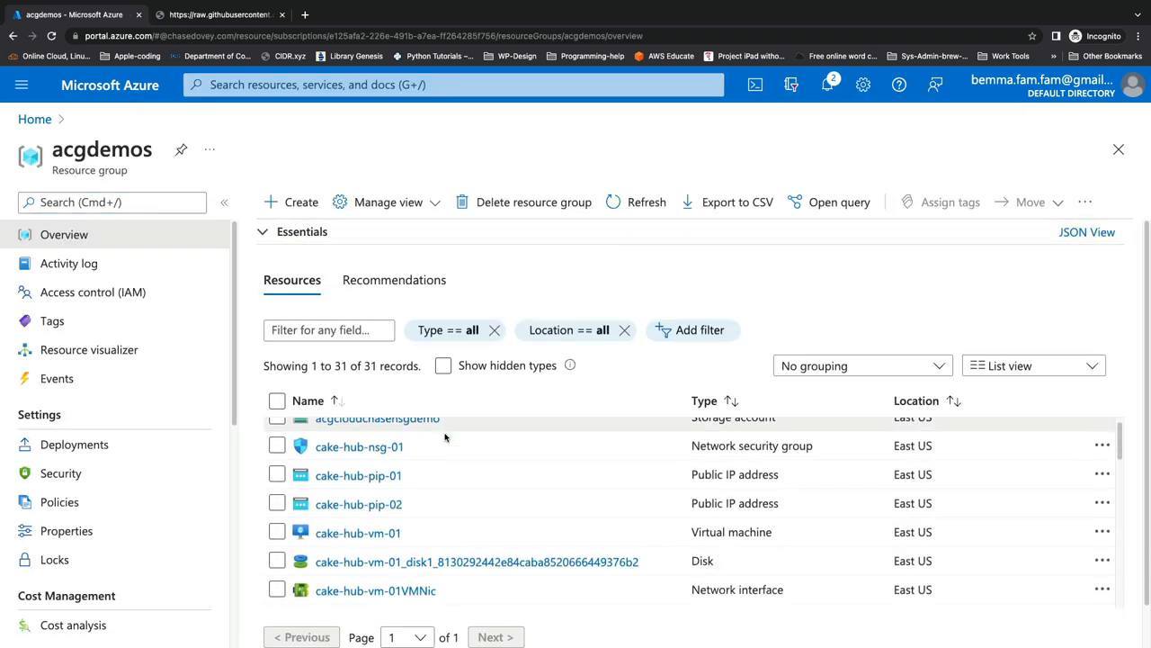
{"action": "scroll", "coordinate": [444, 490], "scroll_direction": "down", "scroll_amount": 1}
{"action": "scroll", "coordinate": [442, 493], "scroll_direction": "up", "scroll_amount": 3}
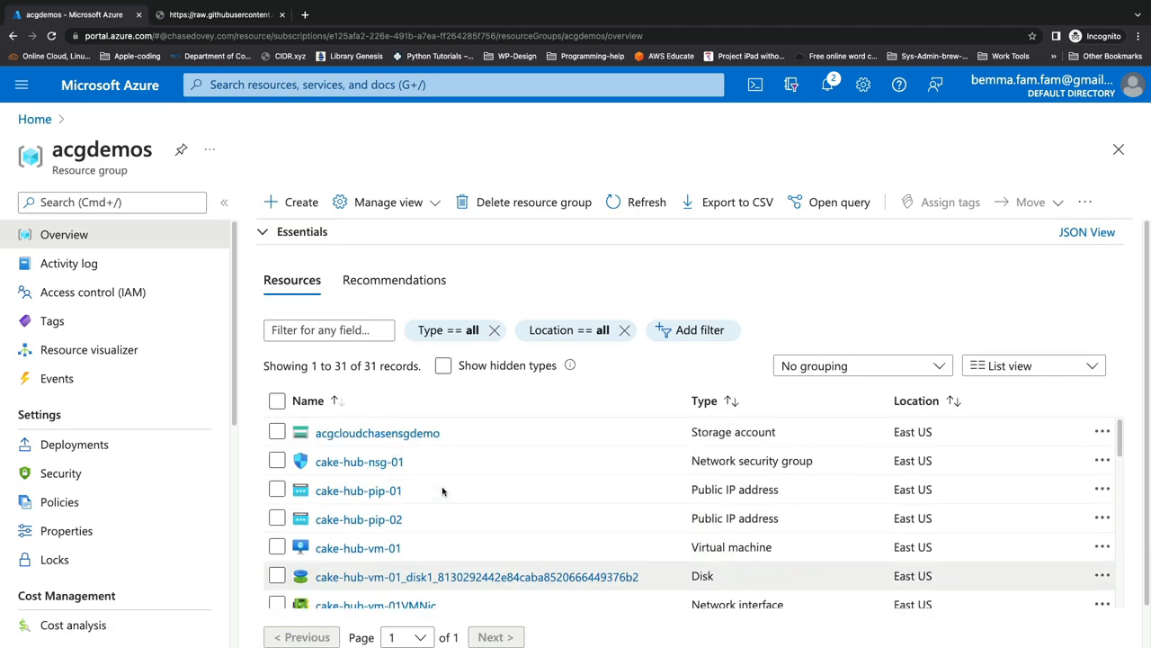
{"action": "left_click", "coordinate": [370, 471]}
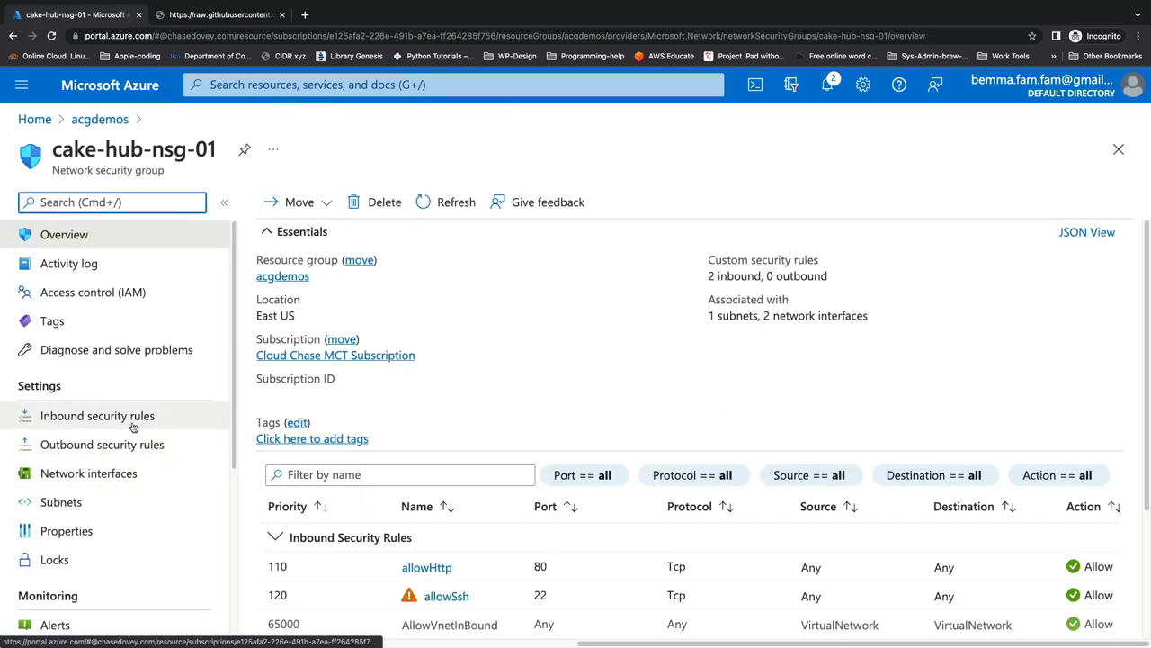
Step: Open the NSG flow logs of cake-hub-nsg-01 and examine the flow log's status, target resource and storage account
{"action": "scroll", "coordinate": [134, 426], "scroll_direction": "down", "scroll_amount": 2}
{"action": "scroll", "coordinate": [132, 430], "scroll_direction": "down", "scroll_amount": 2}
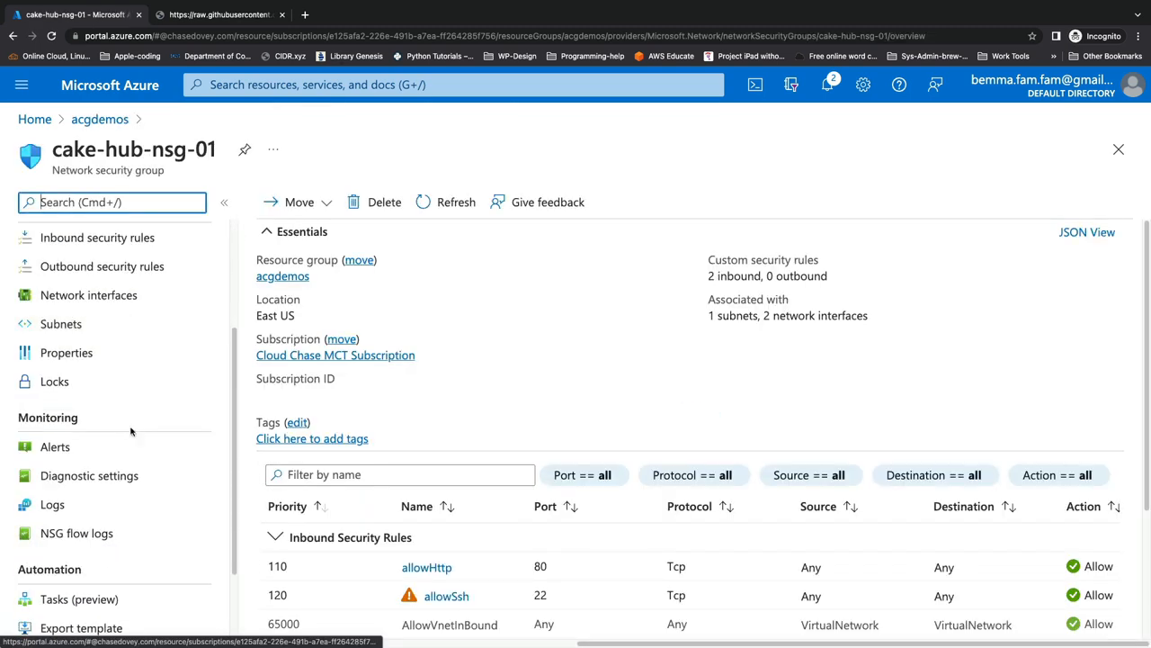
{"action": "left_click", "coordinate": [103, 531]}
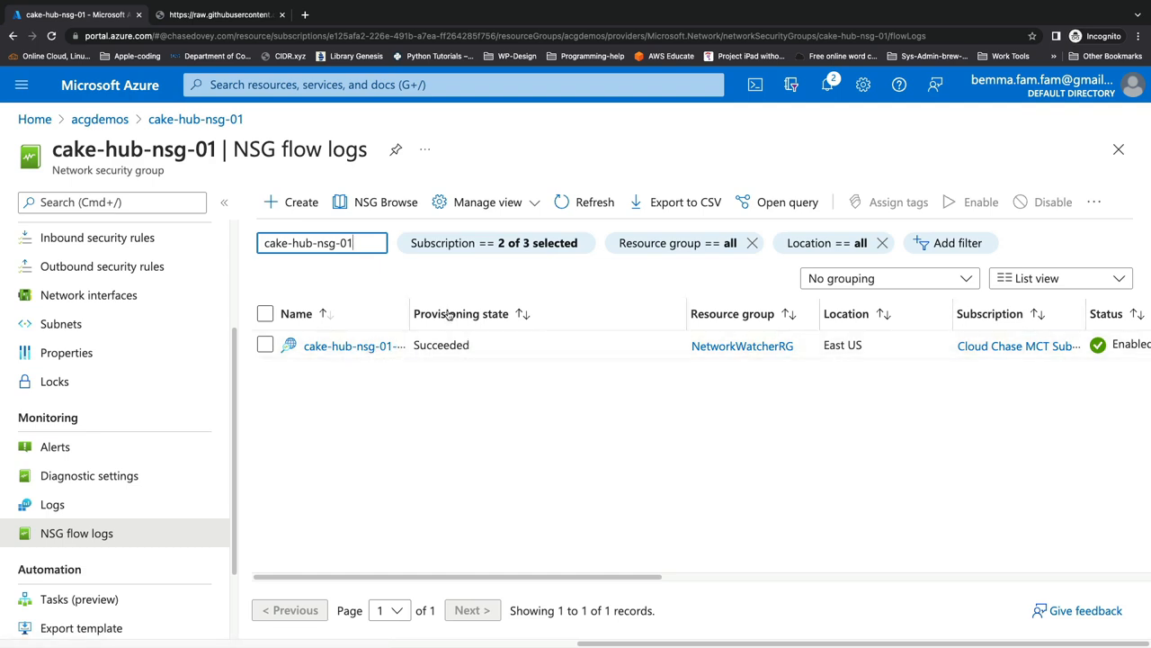
{"action": "scroll", "coordinate": [613, 378], "scroll_direction": "right", "scroll_amount": 5}
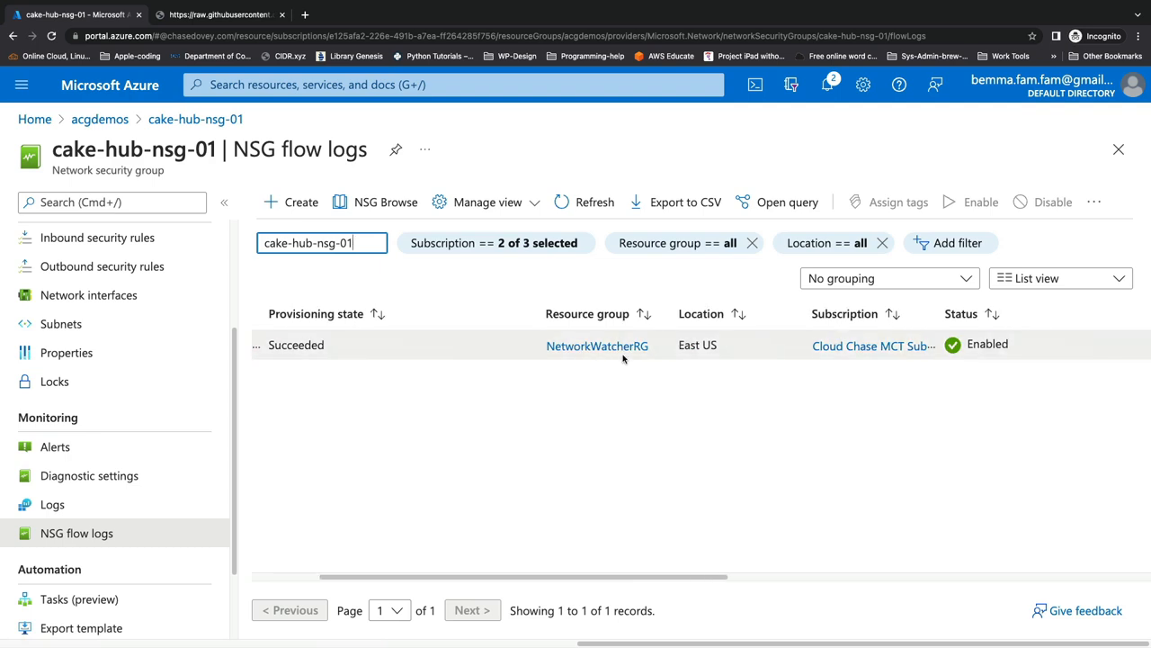
{"action": "scroll", "coordinate": [917, 356], "scroll_direction": "right", "scroll_amount": 9}
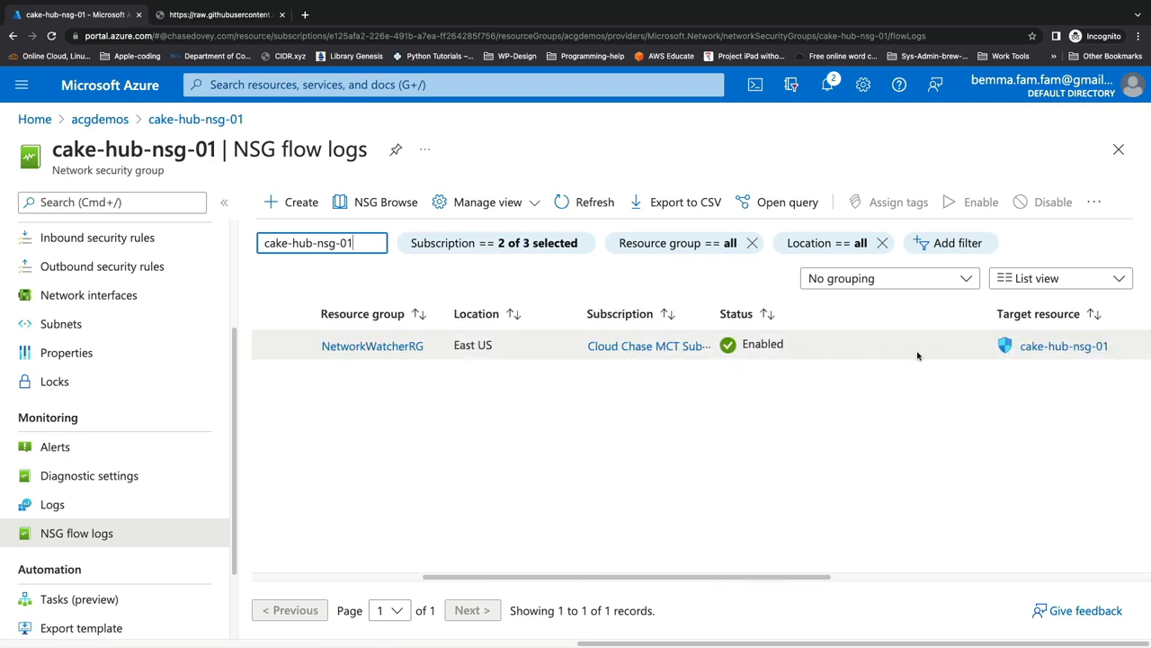
{"action": "scroll", "coordinate": [593, 345], "scroll_direction": "right", "scroll_amount": 4}
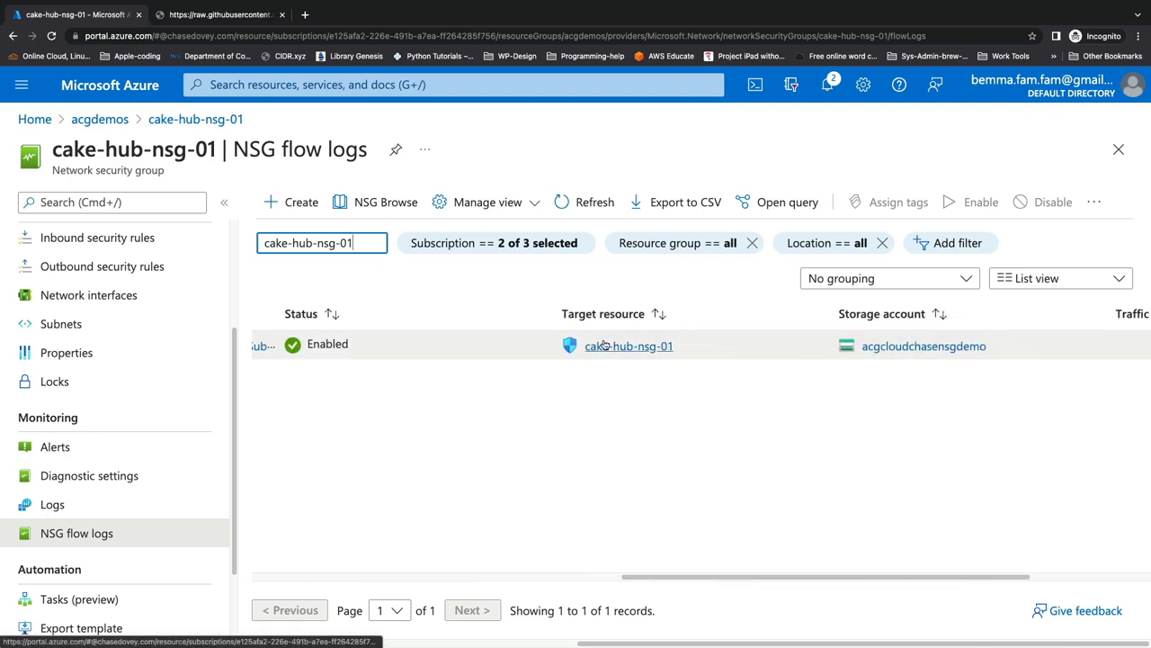
{"action": "scroll", "coordinate": [644, 346], "scroll_direction": "right", "scroll_amount": 3}
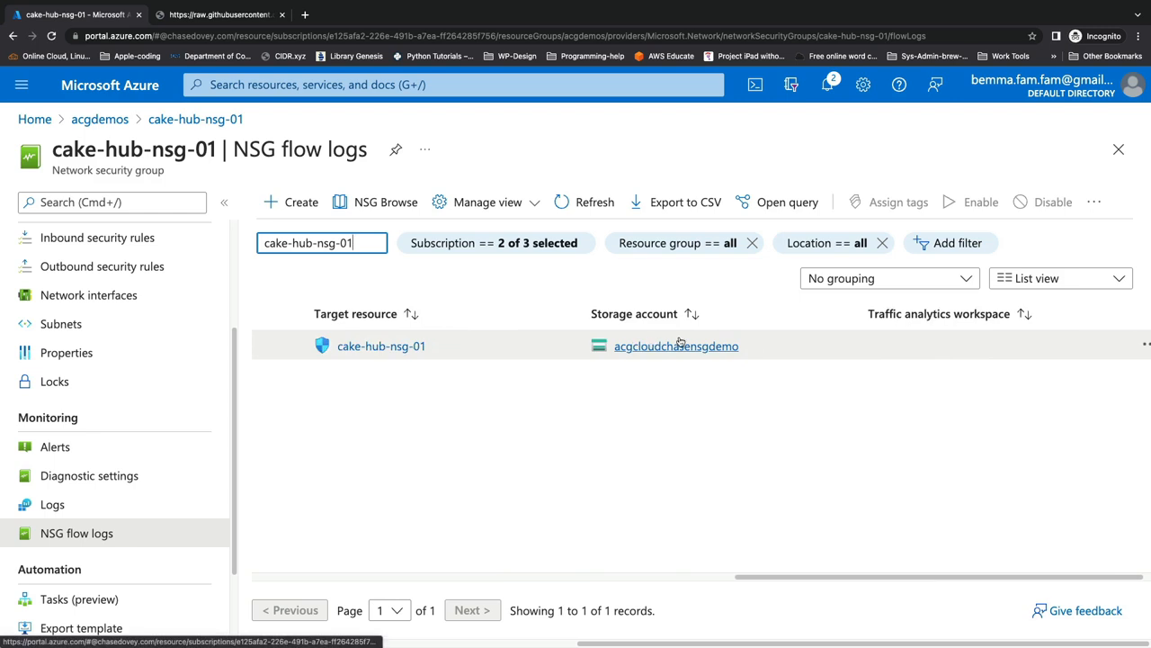
{"action": "scroll", "coordinate": [676, 350], "scroll_direction": "right", "scroll_amount": 3}
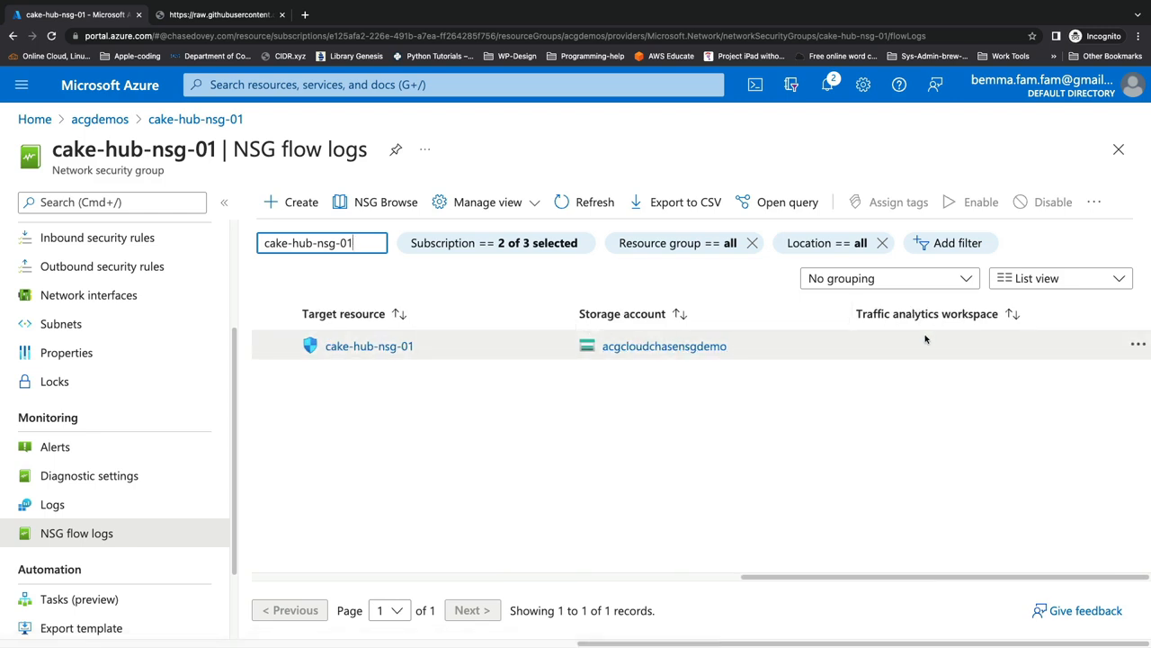
Step: Open the acgcloudchasensgdemo storage account from the flow log and view its containers
{"action": "left_click", "coordinate": [623, 348]}
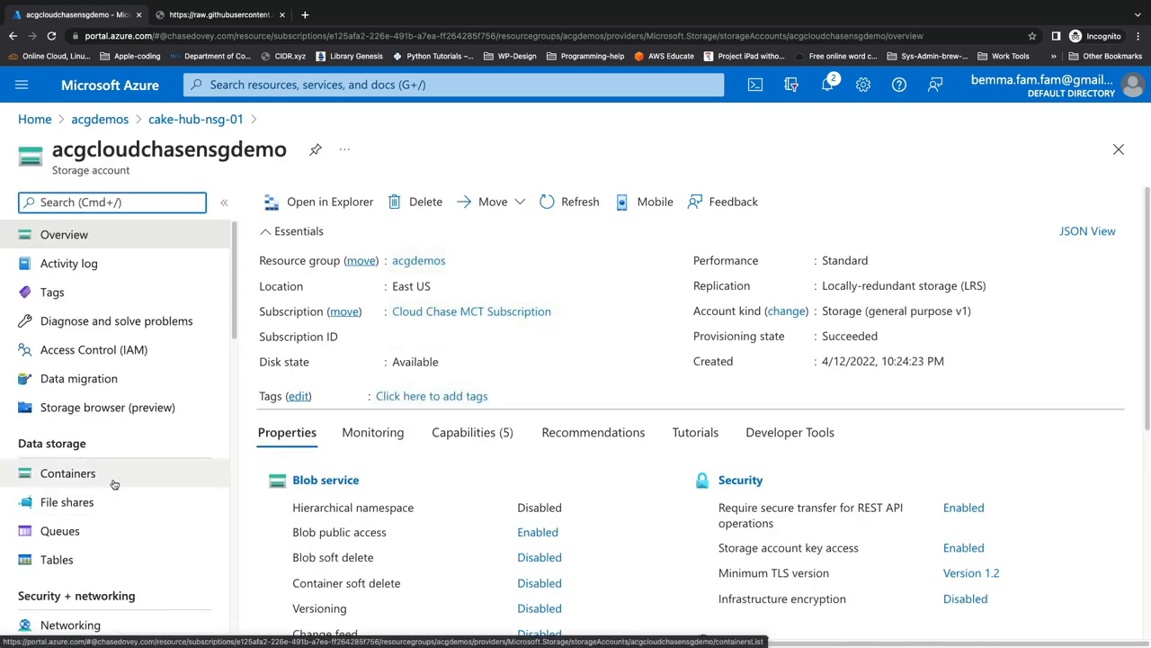
{"action": "left_click", "coordinate": [114, 484]}
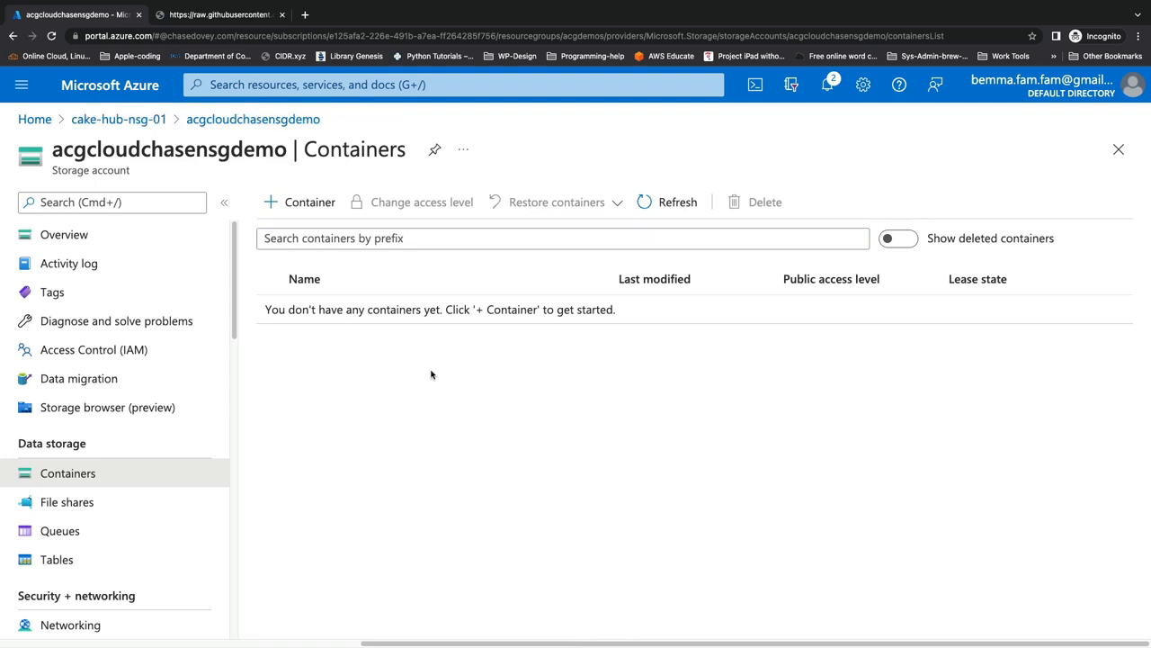
Step: Switch to the code editor and highlight the resourceId, Version, rule and mac values in the sample flow log JSON
{"action": "key", "text": "ctrl+Right"}
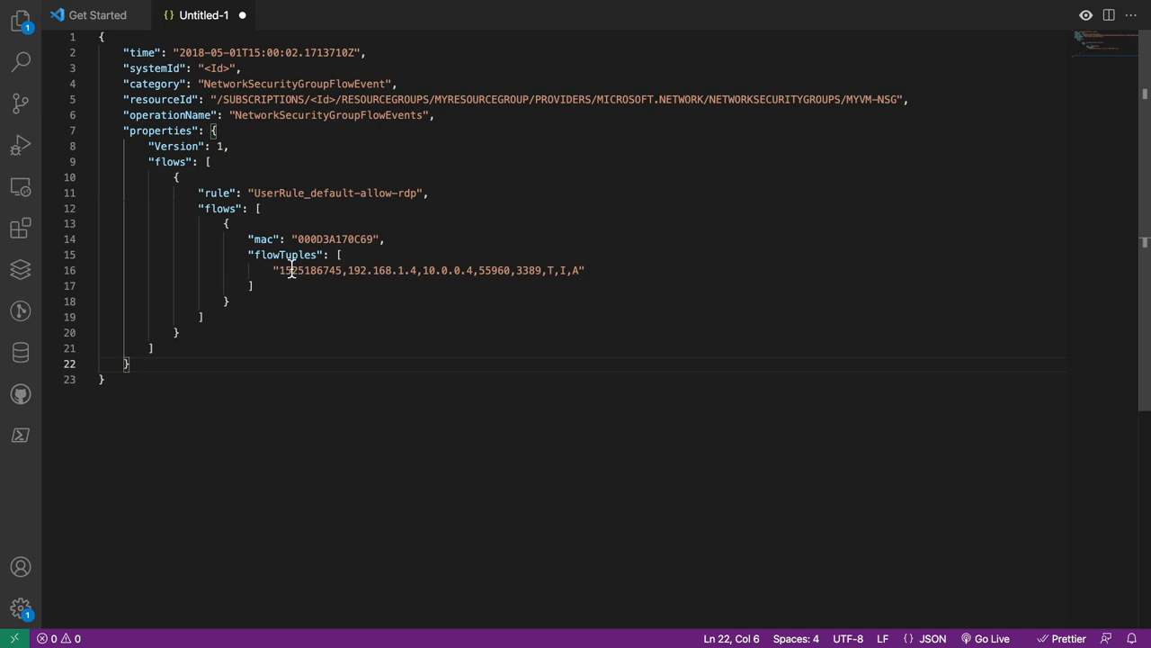
{"action": "left_click", "coordinate": [217, 99]}
{"action": "left_click_drag", "start_coordinate": [217, 100], "coordinate": [902, 102]}
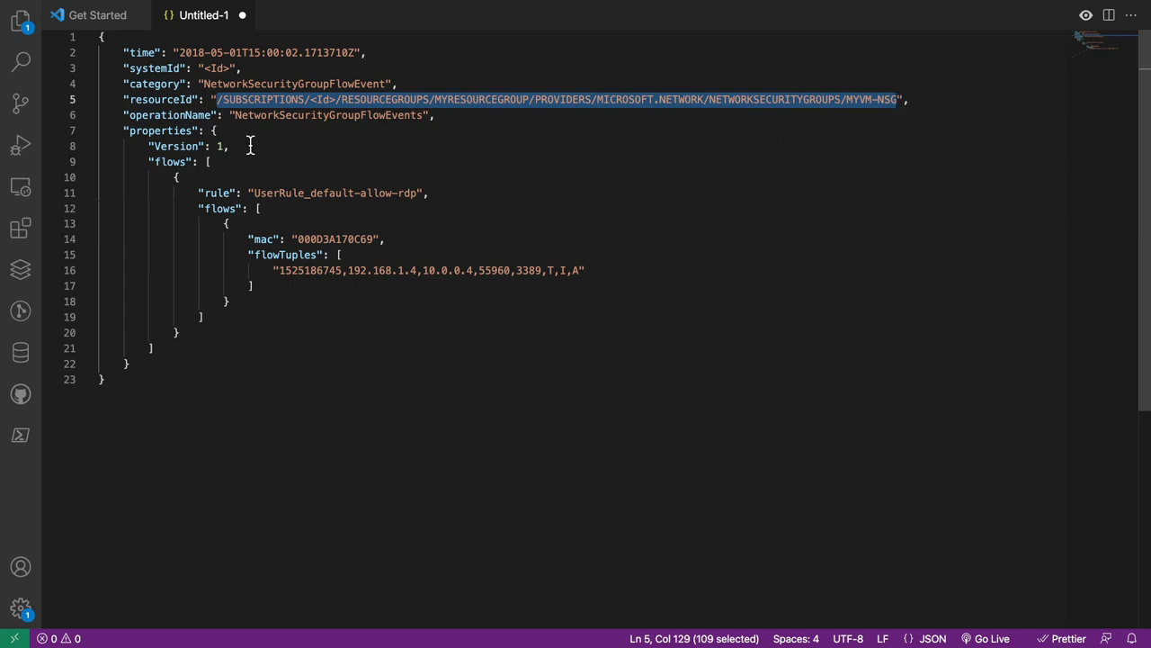
{"action": "double_click", "coordinate": [219, 149]}
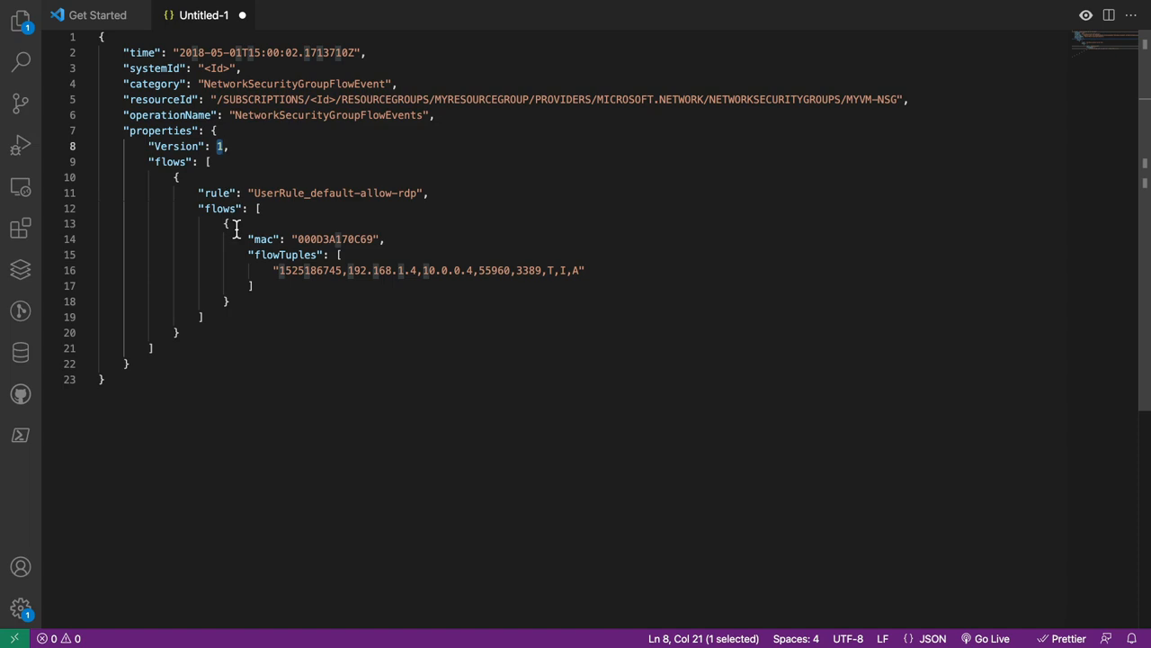
{"action": "left_click_drag", "start_coordinate": [249, 193], "coordinate": [424, 193]}
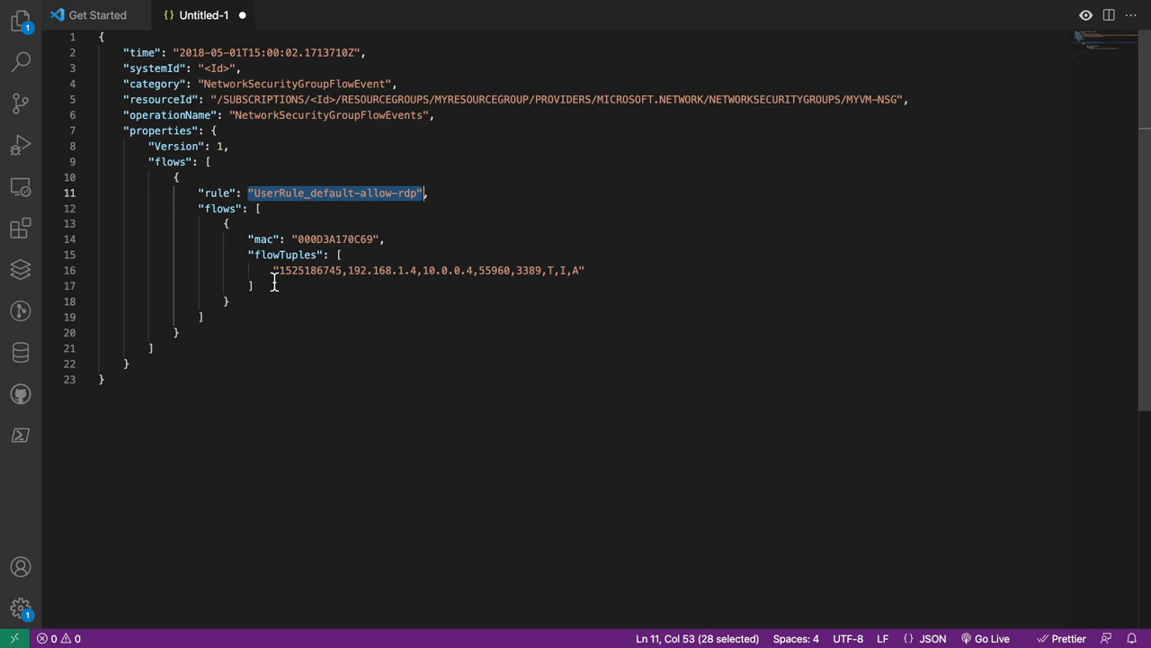
{"action": "left_click_drag", "start_coordinate": [298, 240], "coordinate": [379, 241]}
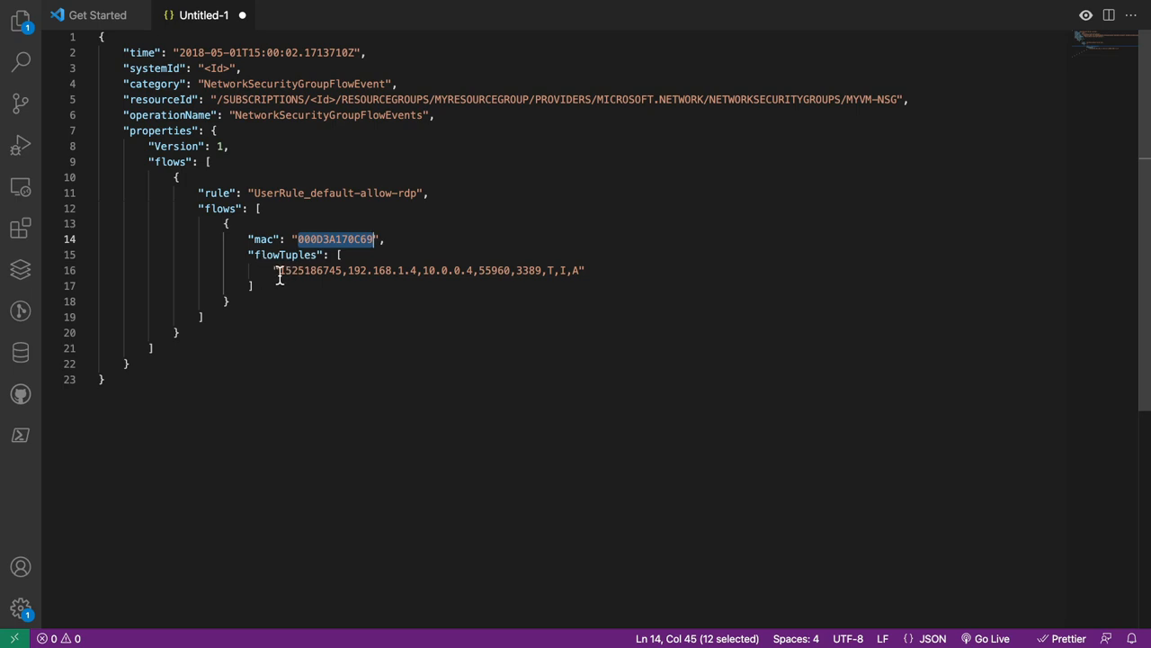
Step: Highlight each field of the flowTuples entry: source and destination IPs, source and destination ports, protocol, direction and decision
{"action": "left_click_drag", "start_coordinate": [281, 275], "coordinate": [416, 273]}
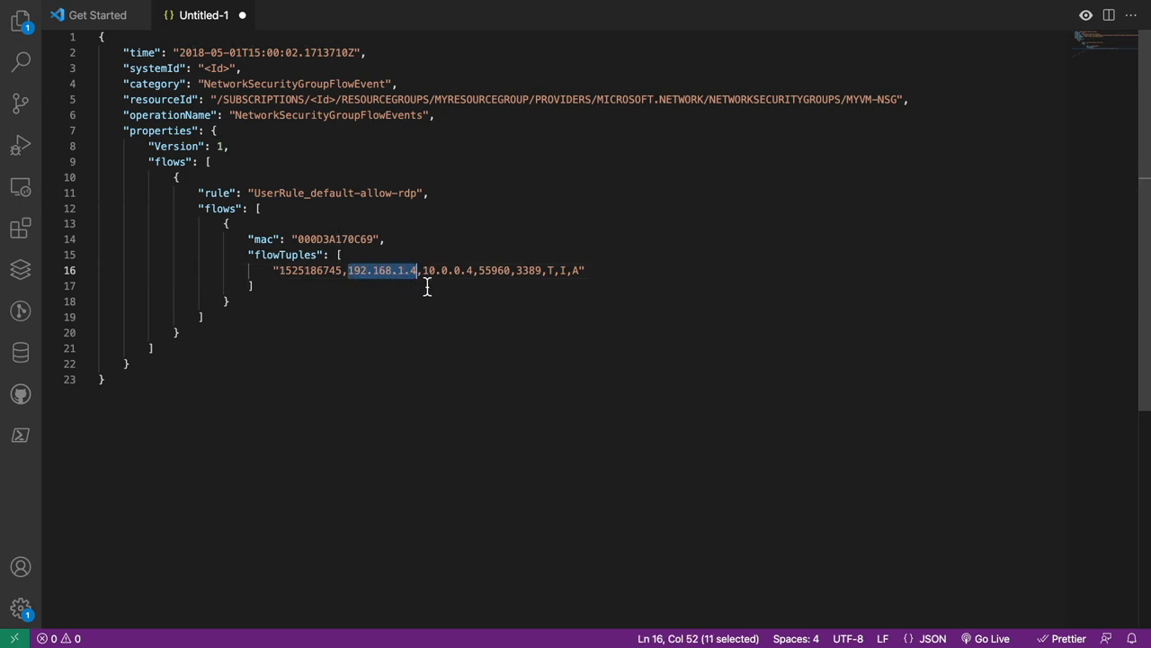
{"action": "left_click_drag", "start_coordinate": [423, 275], "coordinate": [471, 281]}
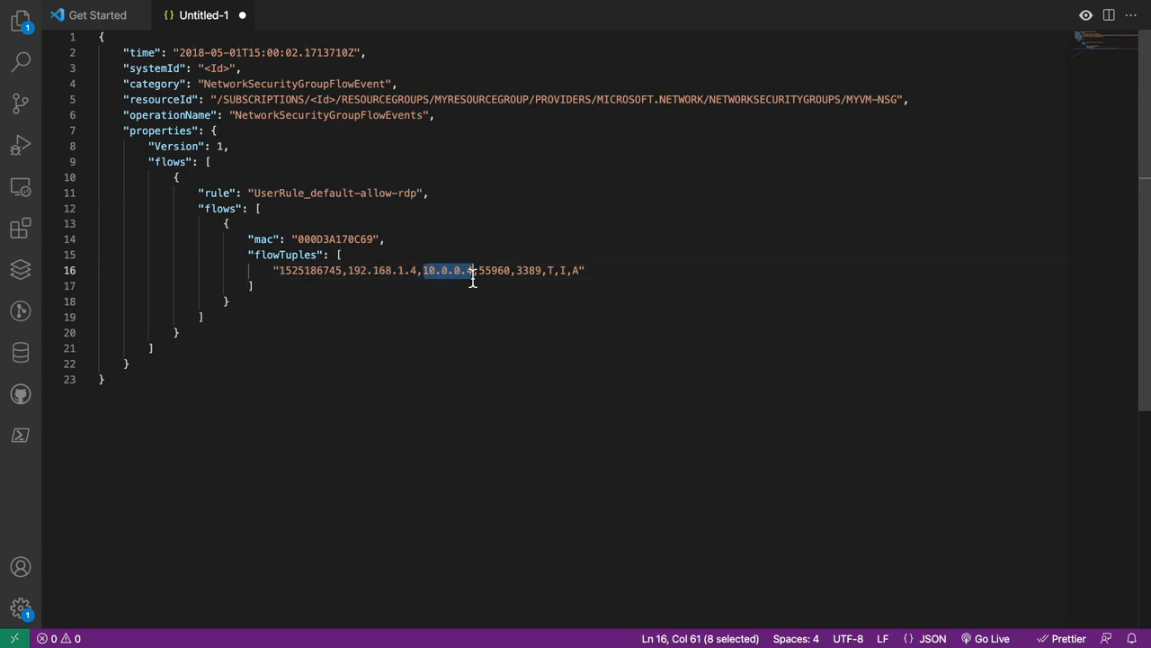
{"action": "left_click_drag", "start_coordinate": [479, 276], "coordinate": [509, 275]}
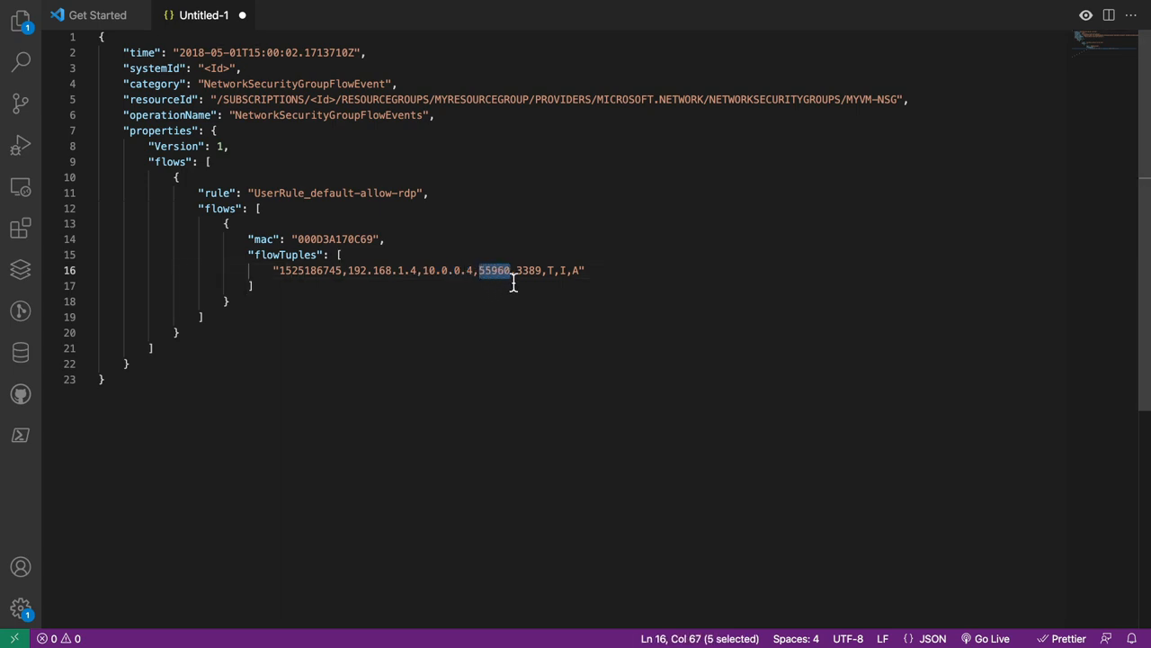
{"action": "left_click_drag", "start_coordinate": [516, 281], "coordinate": [541, 273]}
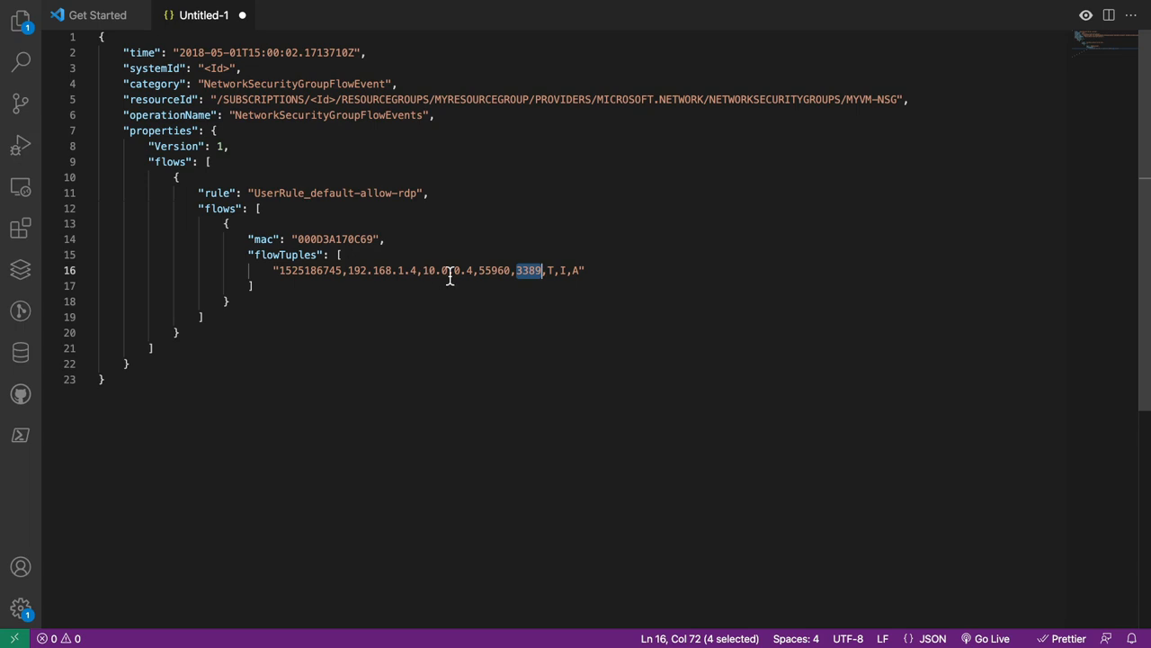
{"action": "double_click", "coordinate": [551, 270]}
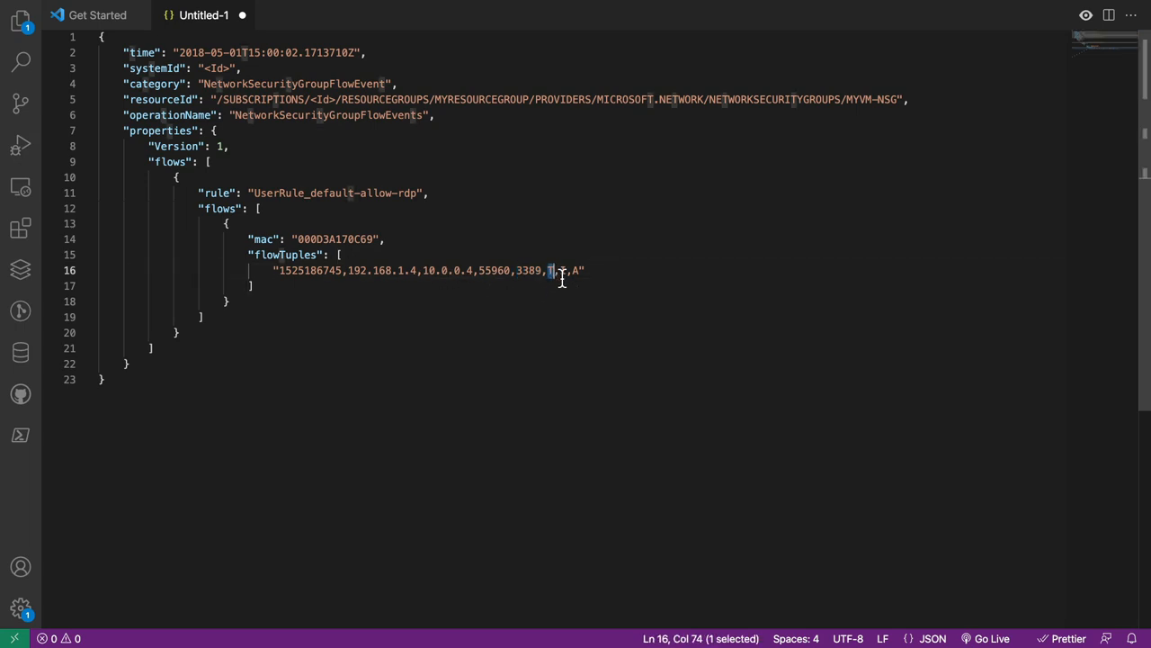
{"action": "double_click", "coordinate": [564, 270]}
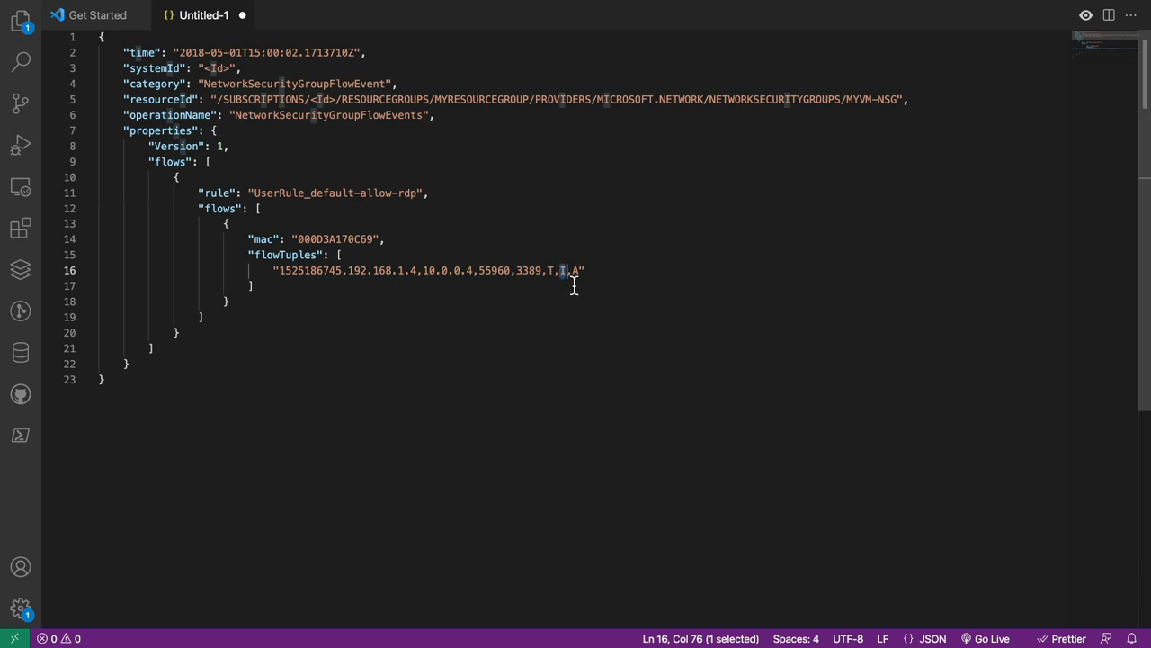
{"action": "double_click", "coordinate": [577, 271]}
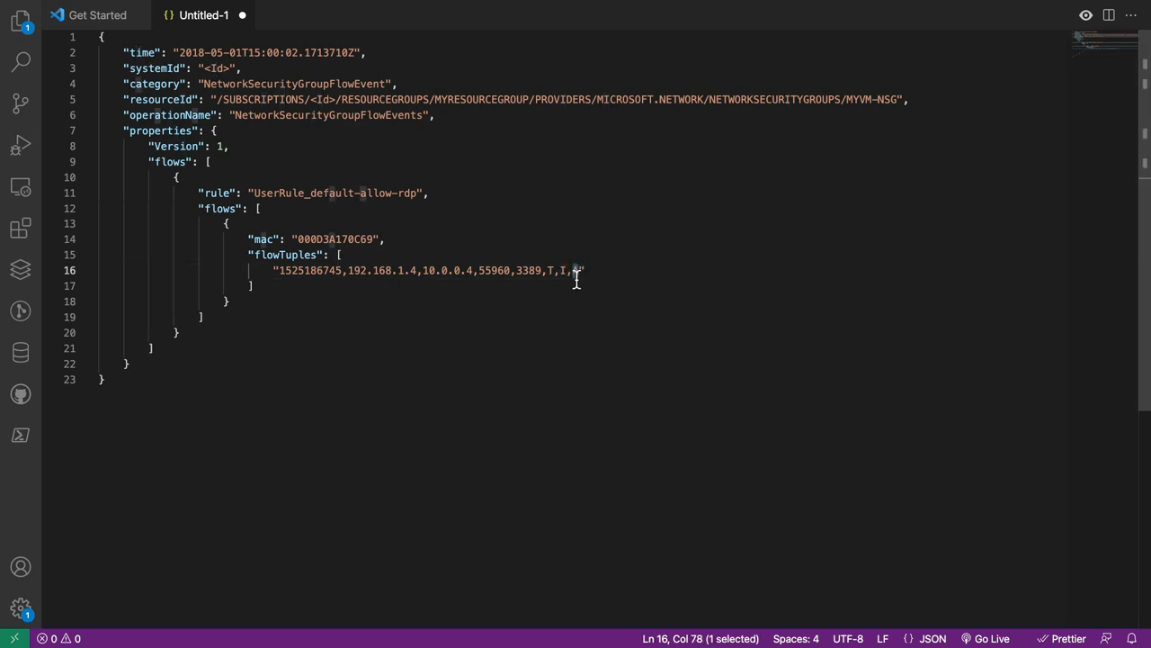